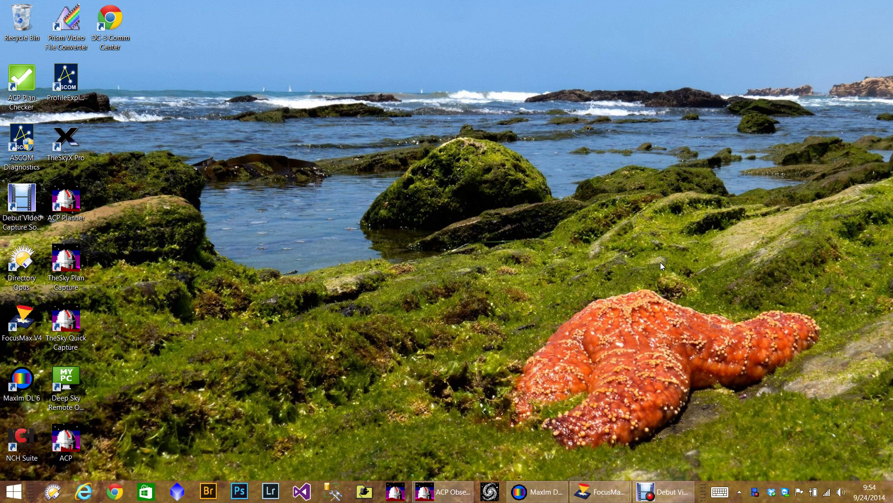
Step: Check the MaxIm DL and ACP windows, then minimize both to the taskbar
{"action": "left_click", "coordinate": [542, 488]}
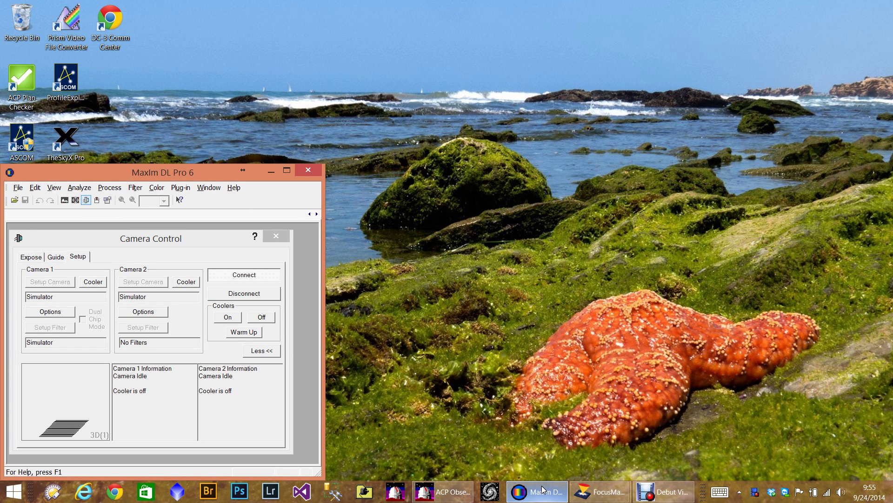
{"action": "left_click", "coordinate": [542, 489]}
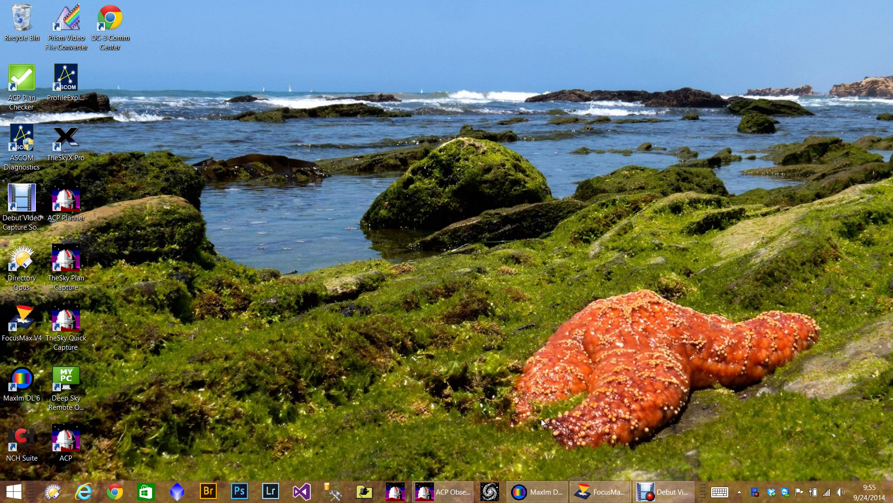
{"action": "left_click", "coordinate": [457, 484]}
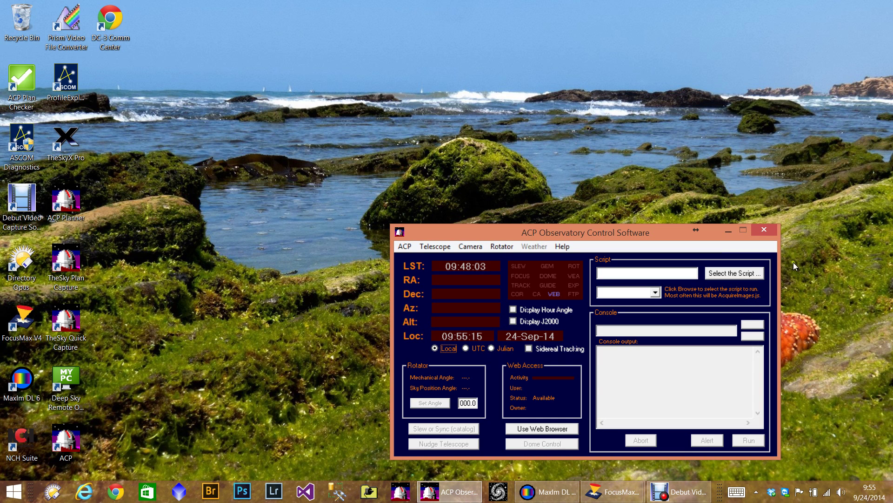
{"action": "left_click", "coordinate": [728, 230]}
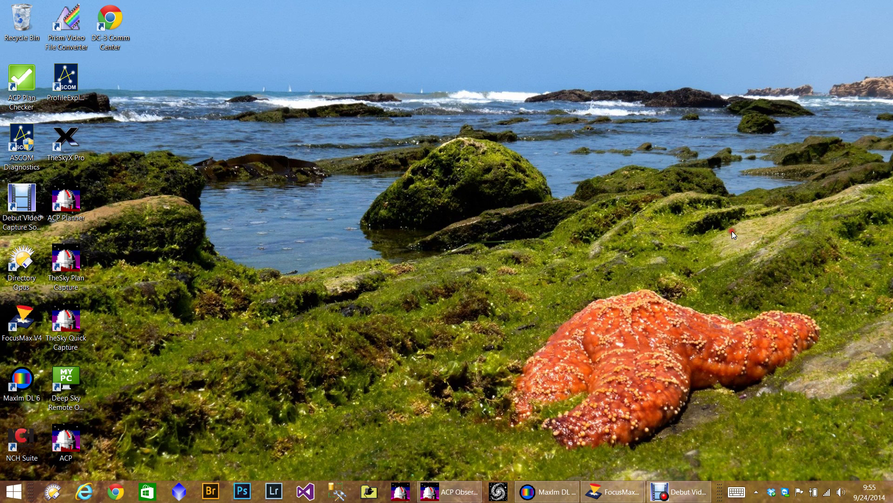
Step: Bring FocusMax V4 forward and display its version and diagnostics log inline in the main window
{"action": "mouse_move", "coordinate": [614, 501]}
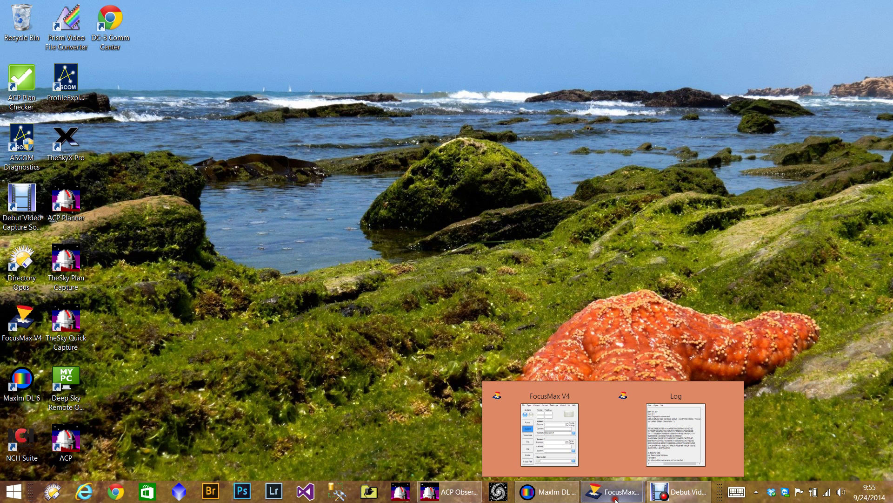
{"action": "left_click", "coordinate": [548, 389]}
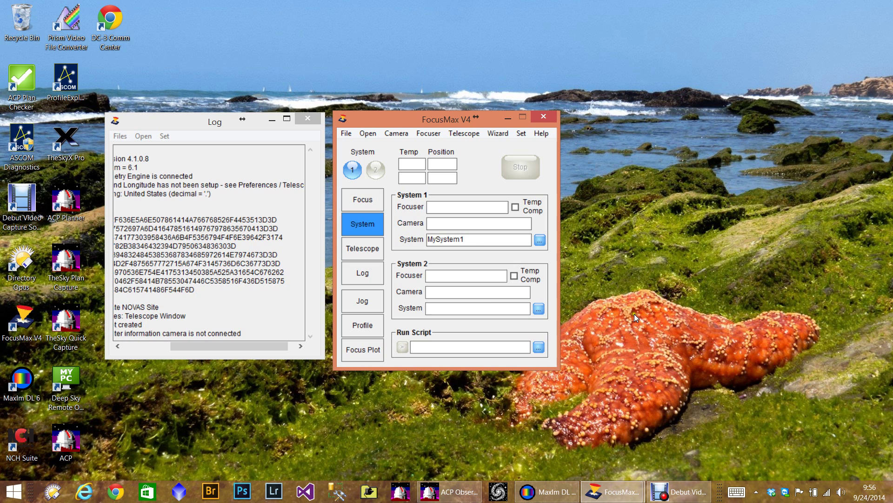
{"action": "left_click", "coordinate": [358, 273]}
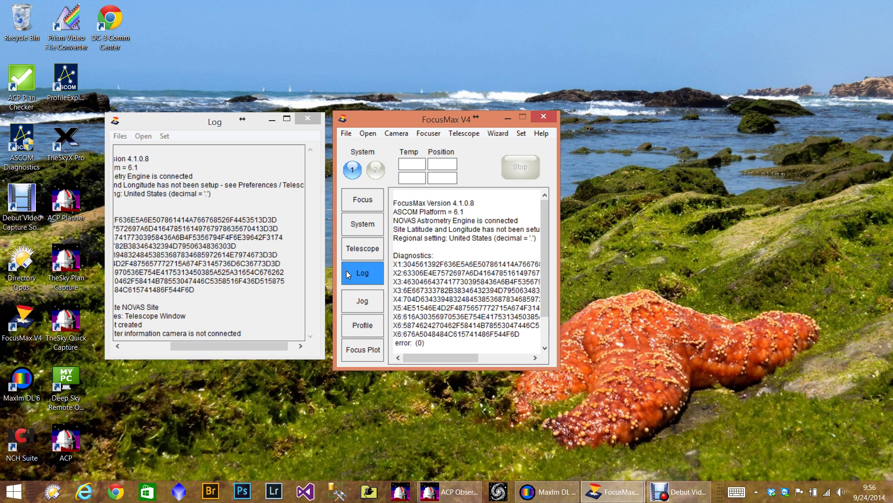
Step: Close the separate Log window, after briefly reopening it once
{"action": "left_click", "coordinate": [305, 121]}
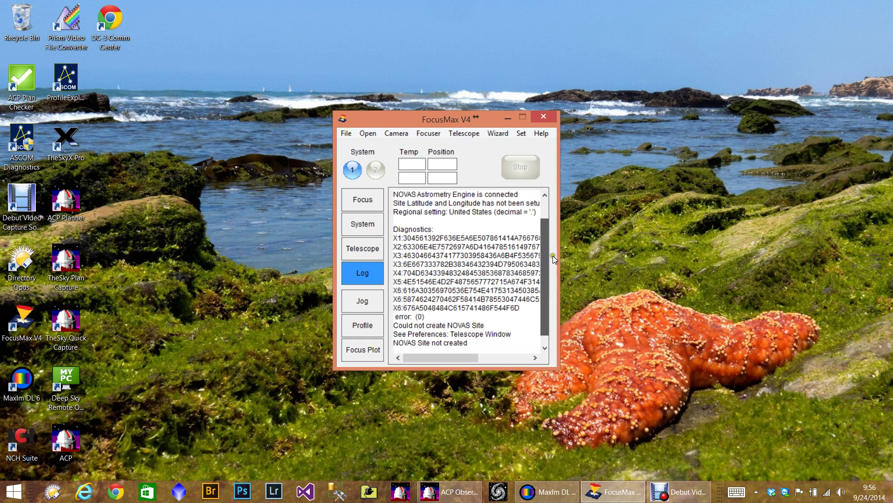
{"action": "scroll", "coordinate": [554, 260], "scroll_direction": "up", "scroll_amount": 1}
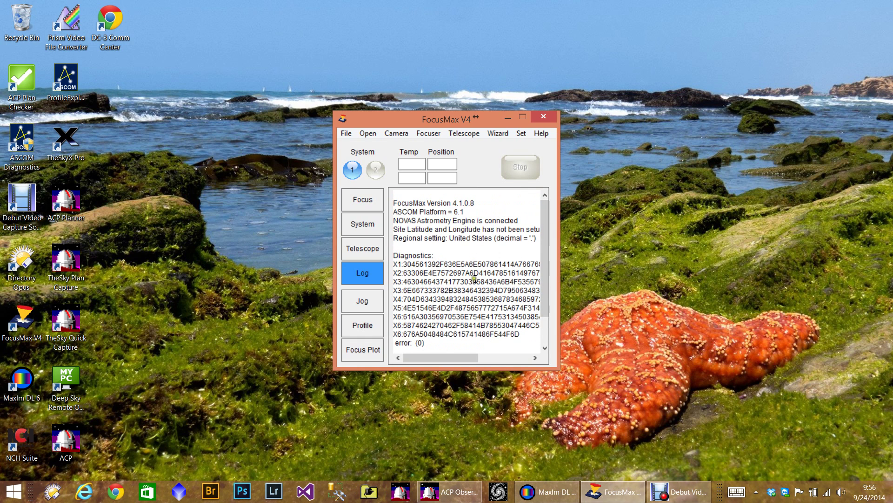
{"action": "double_click", "coordinate": [447, 251]}
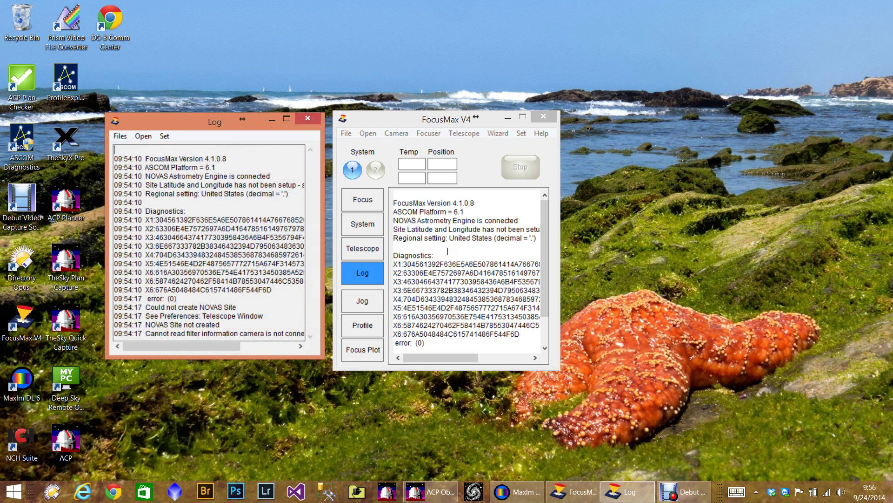
{"action": "left_click", "coordinate": [305, 121]}
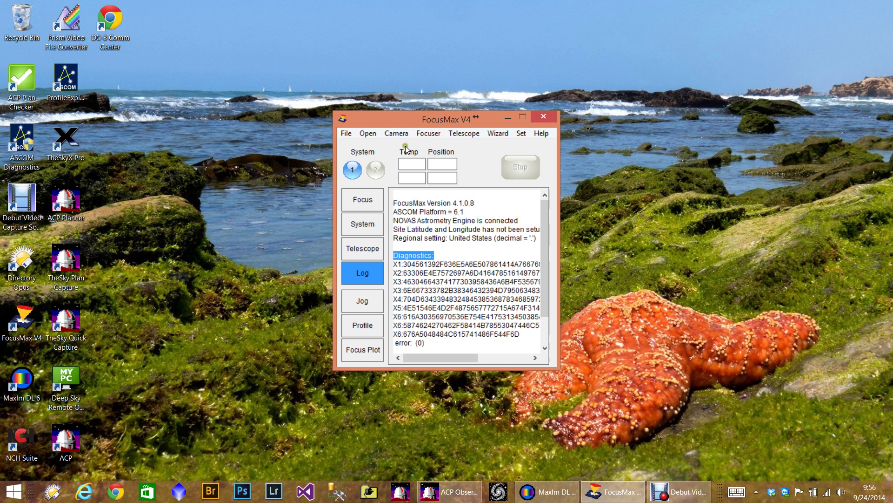
Step: Browse the Wizard and Set menus, move FocusMax right, and return to System settings
{"action": "left_click", "coordinate": [520, 135]}
{"action": "mouse_move", "coordinate": [497, 135]}
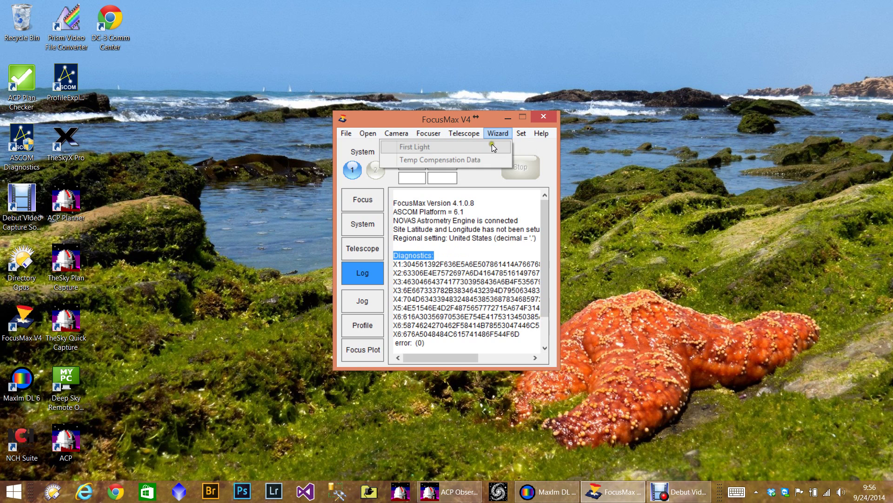
{"action": "left_click", "coordinate": [516, 143]}
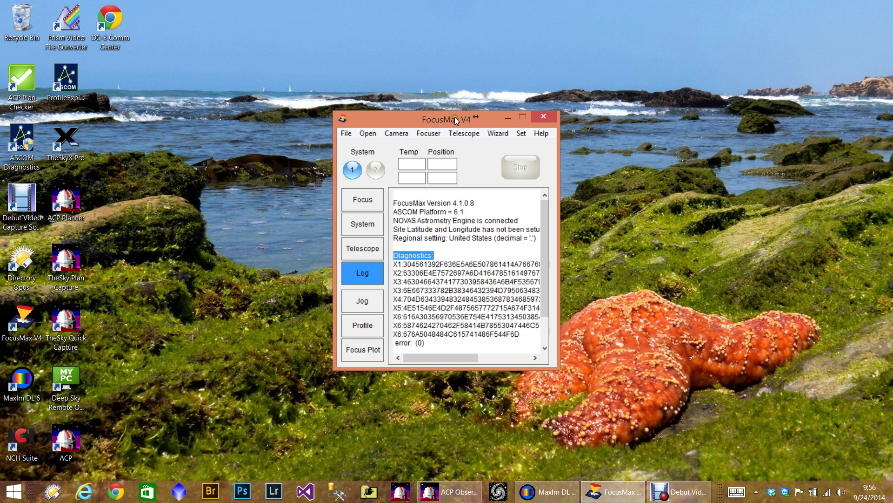
{"action": "left_click_drag", "start_coordinate": [455, 120], "coordinate": [515, 146]}
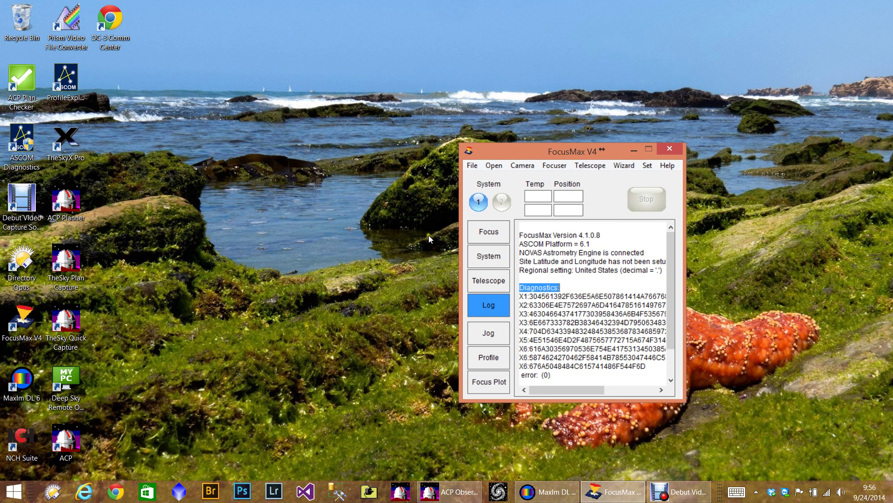
{"action": "left_click", "coordinate": [483, 255]}
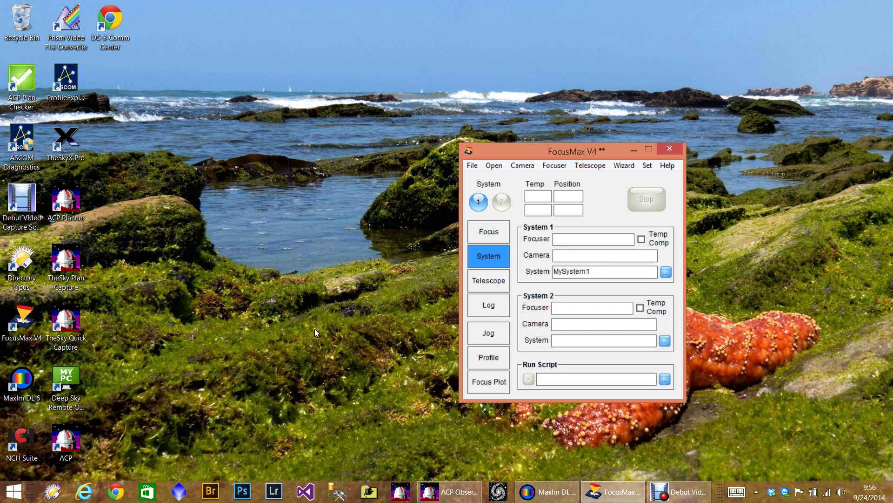
Step: Copy RC 10.ini from the FocusMax V3 folder into FocusMax V4 using Directory Opus
{"action": "left_click", "coordinate": [54, 489]}
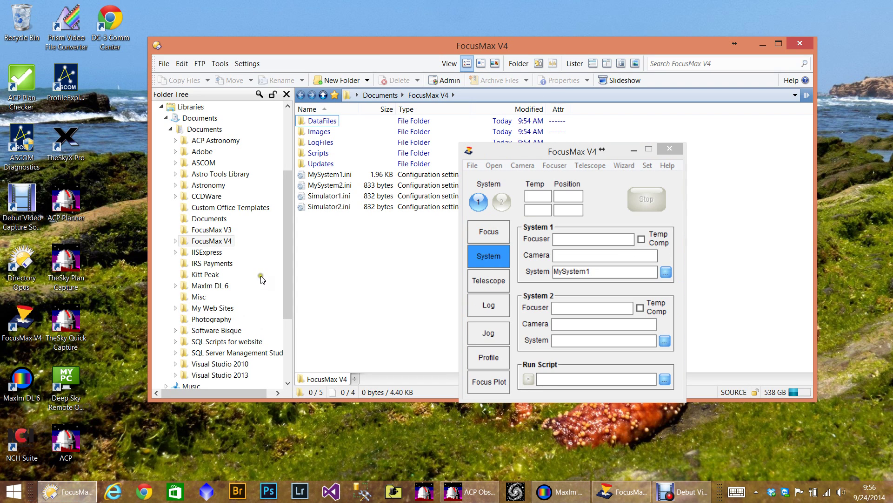
{"action": "left_click", "coordinate": [213, 232]}
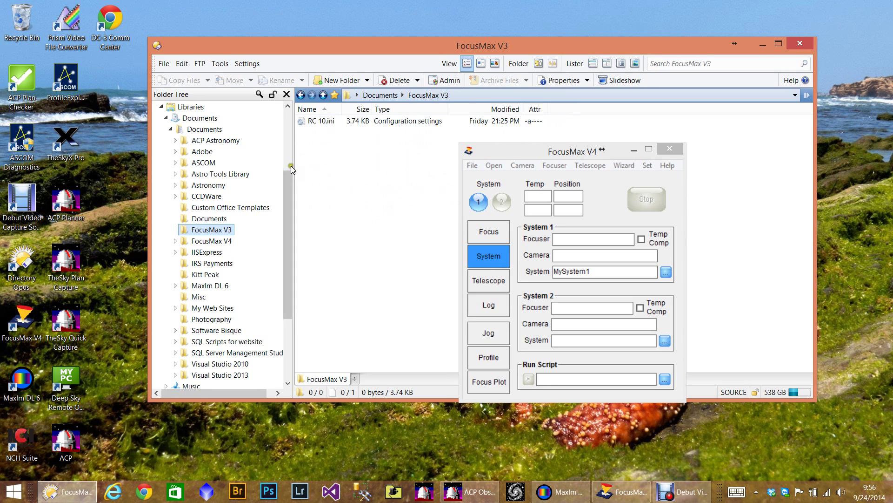
{"action": "left_click", "coordinate": [318, 122]}
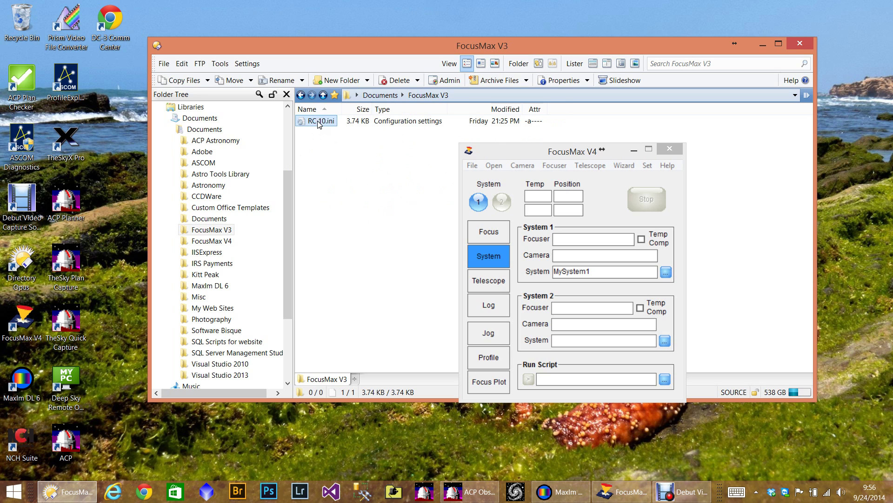
{"action": "right_click", "coordinate": [317, 121]}
{"action": "left_click", "coordinate": [352, 271]}
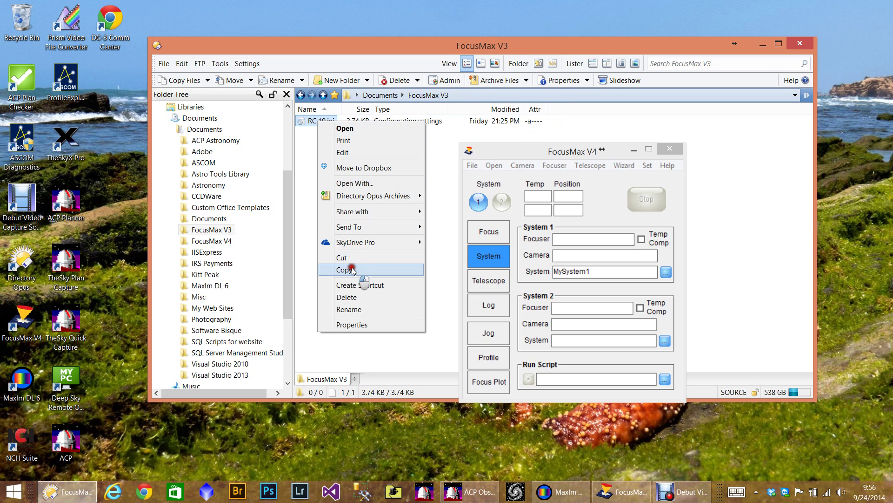
{"action": "left_click", "coordinate": [212, 241]}
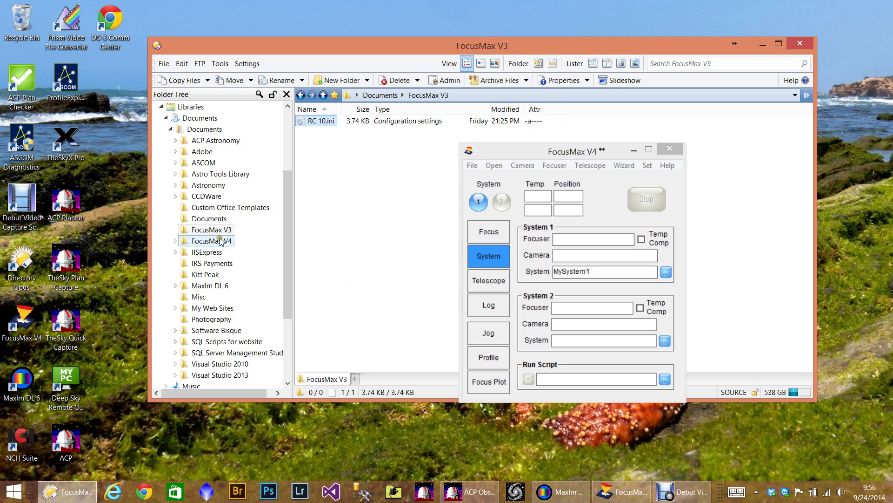
{"action": "right_click", "coordinate": [354, 241]}
{"action": "left_click", "coordinate": [375, 323]}
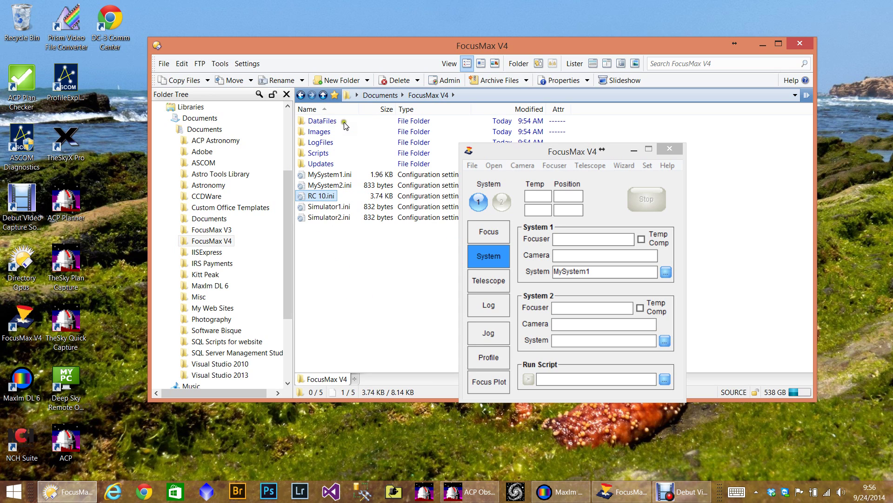
{"action": "left_click", "coordinate": [803, 46]}
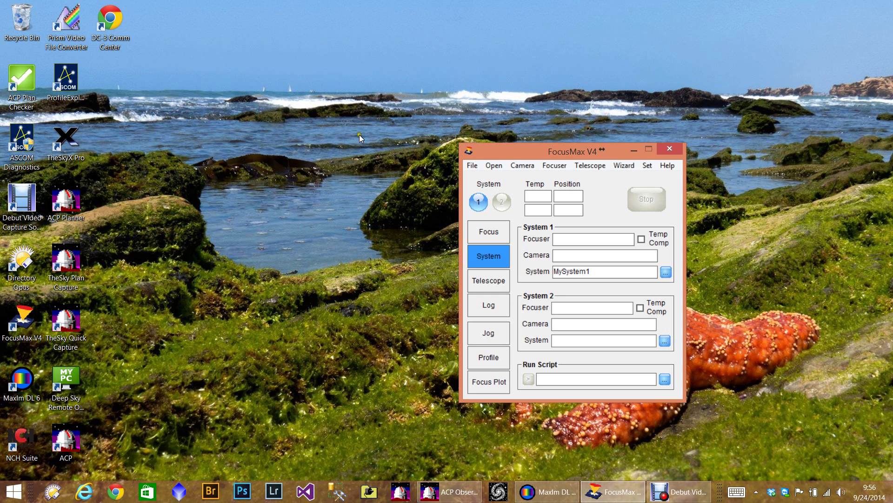
Step: Load RC 10.ini as the System 1 configuration in place of MySystem1
{"action": "left_click", "coordinate": [670, 272]}
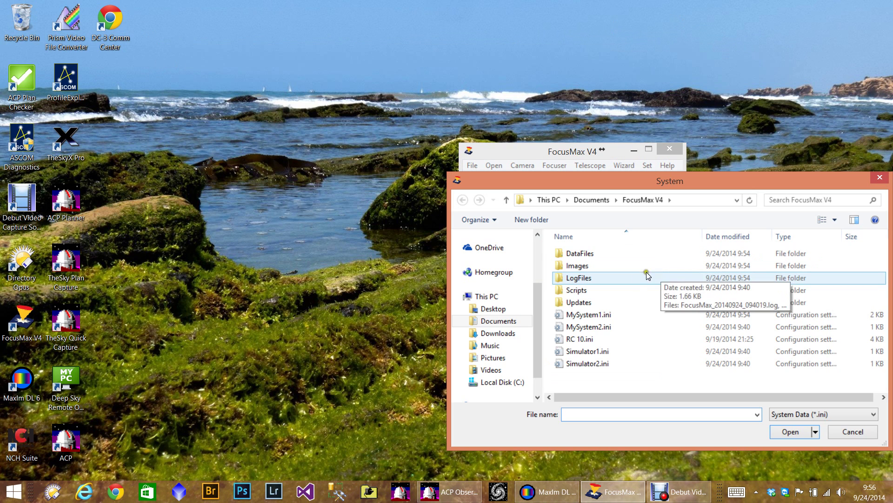
{"action": "left_click", "coordinate": [590, 339]}
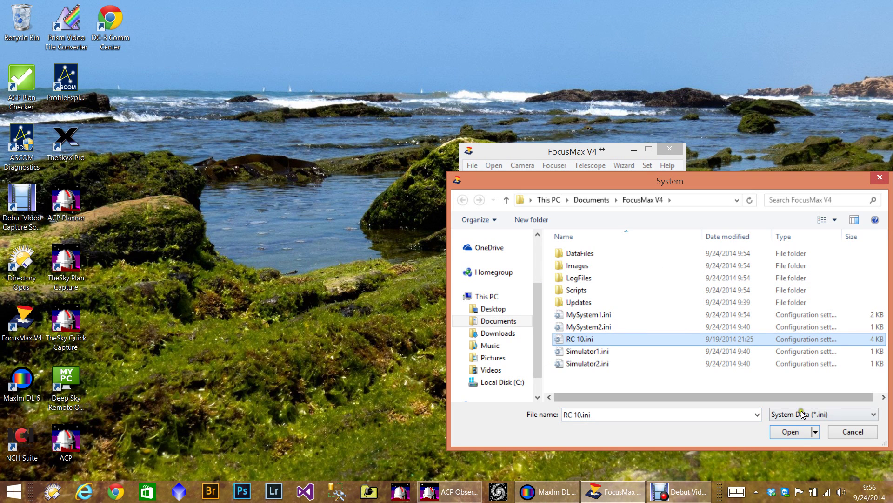
{"action": "left_click", "coordinate": [799, 432]}
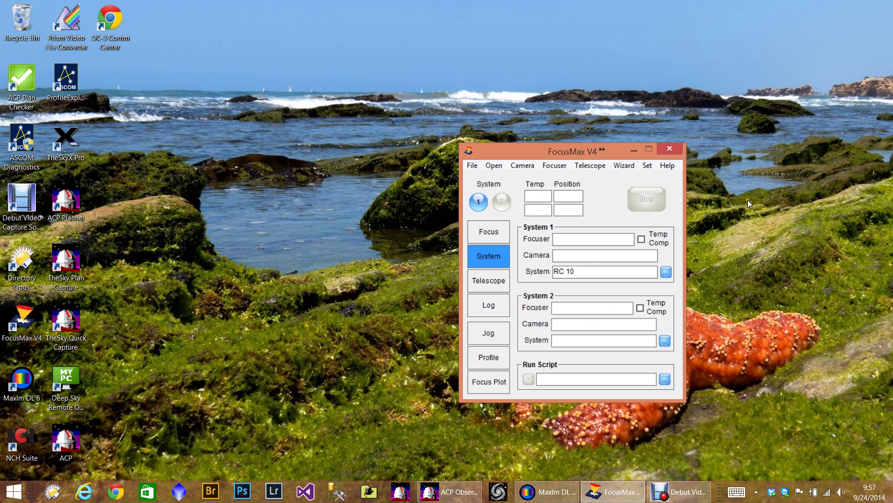
Step: Open Preferences, review the Autofocus and Focuser pages, and return to Setup
{"action": "left_click", "coordinate": [490, 166]}
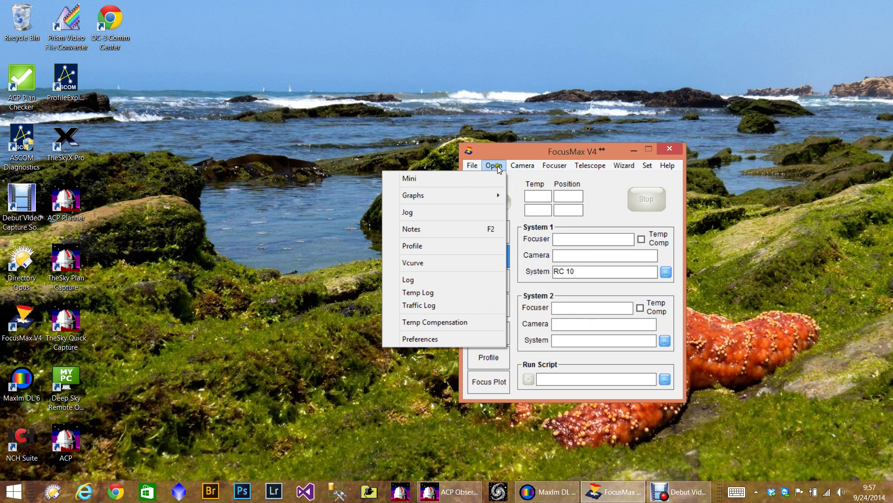
{"action": "mouse_move", "coordinate": [472, 165]}
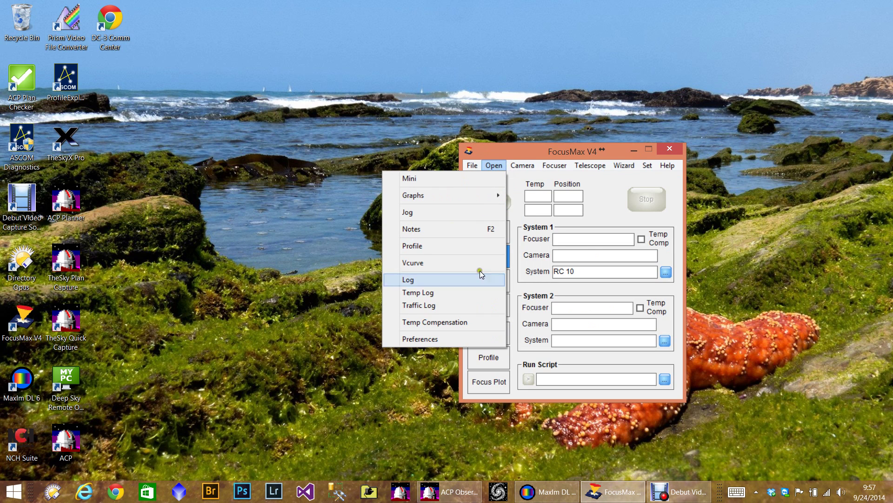
{"action": "left_click", "coordinate": [428, 340]}
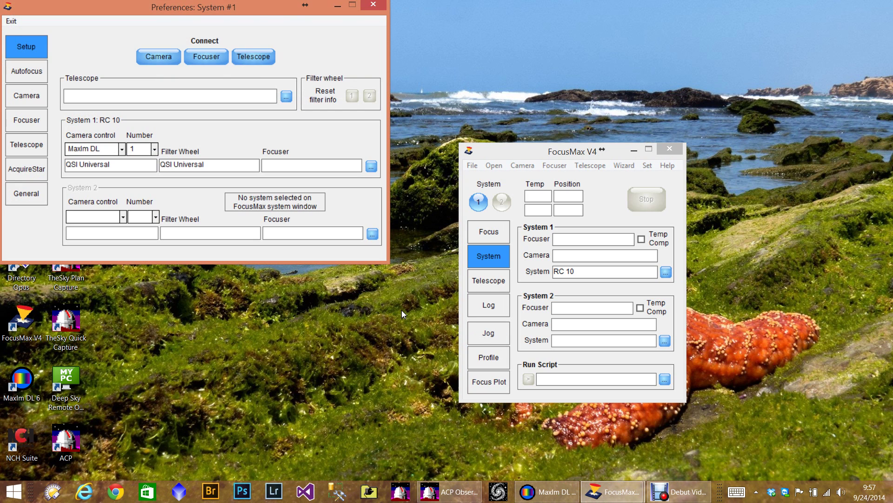
{"action": "left_click_drag", "start_coordinate": [115, 8], "coordinate": [161, 110]}
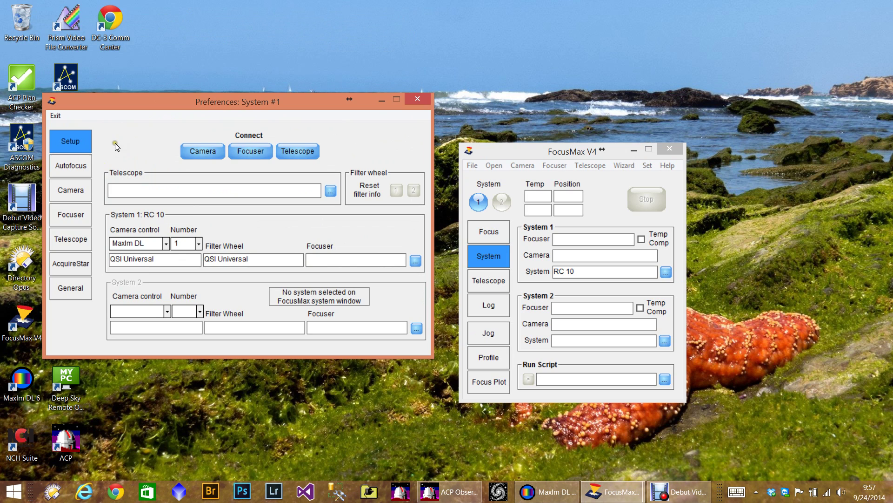
{"action": "left_click", "coordinate": [110, 166]}
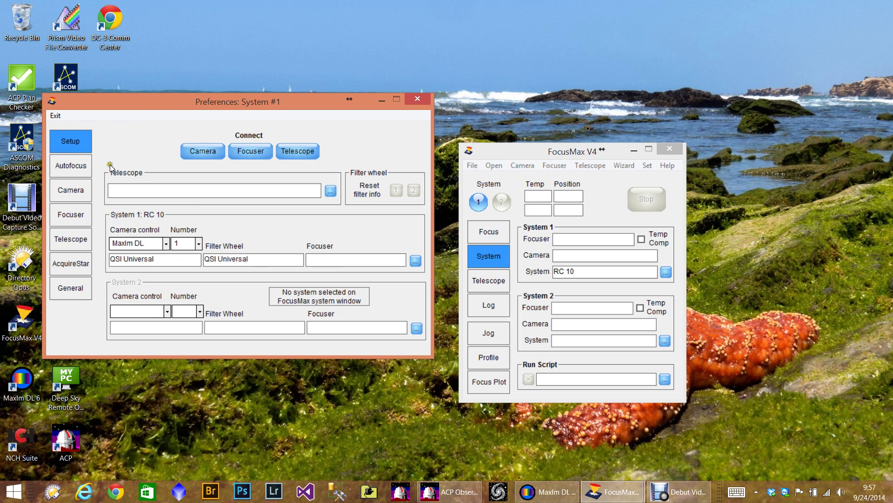
{"action": "left_click", "coordinate": [73, 166]}
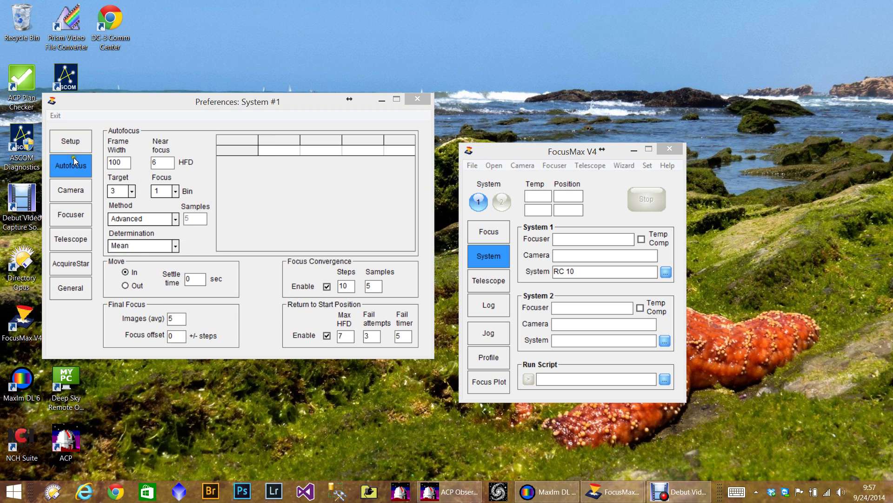
{"action": "left_click", "coordinate": [67, 215]}
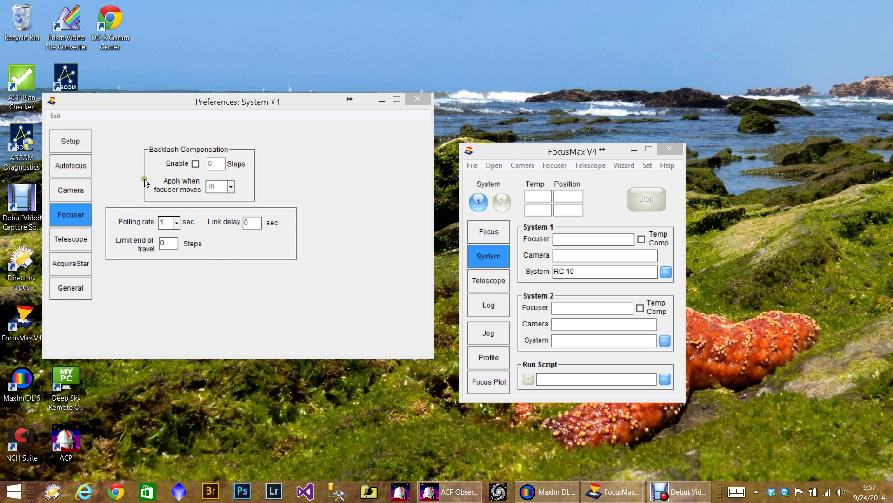
{"action": "left_click", "coordinate": [71, 147]}
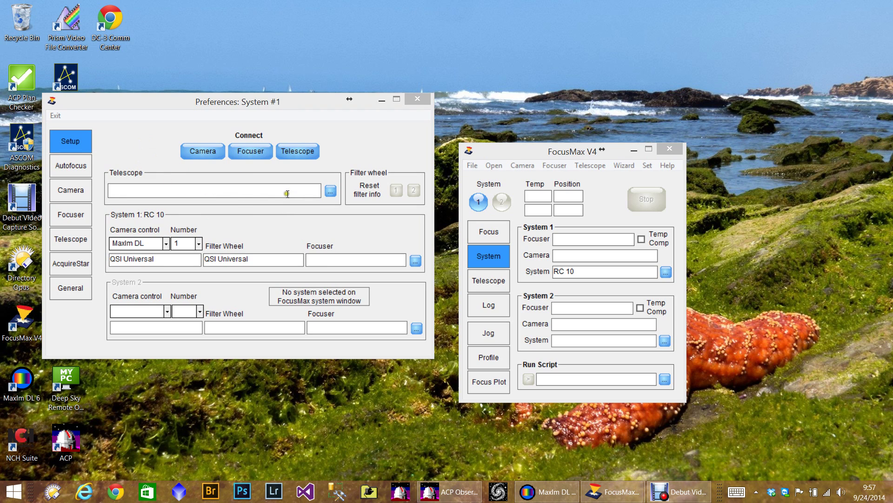
Step: Set the System 1 telescope driver to ACP Telescope Hub (ASCOM)
{"action": "left_click", "coordinate": [330, 192]}
{"action": "left_click", "coordinate": [331, 192]}
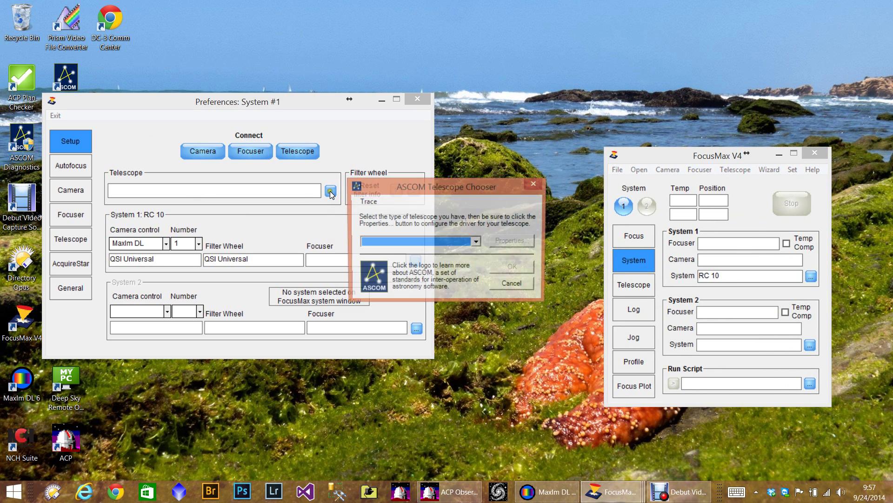
{"action": "left_click", "coordinate": [477, 241]}
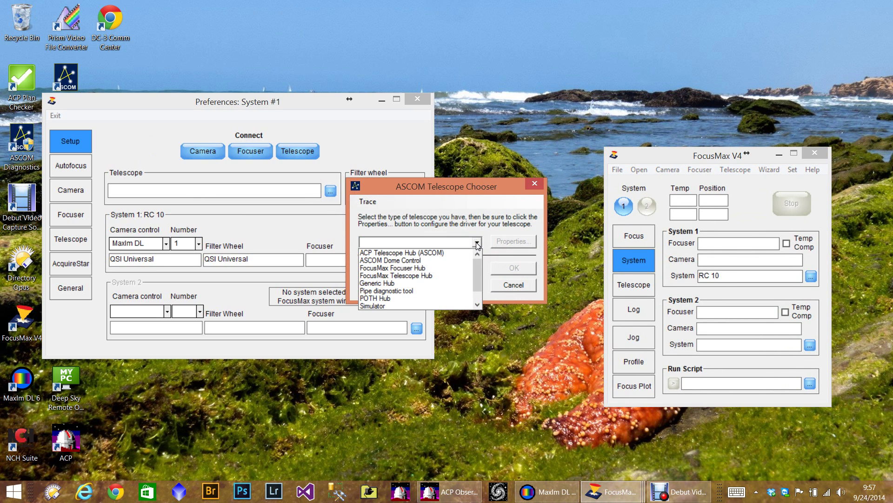
{"action": "left_click_drag", "start_coordinate": [480, 266], "coordinate": [481, 292]}
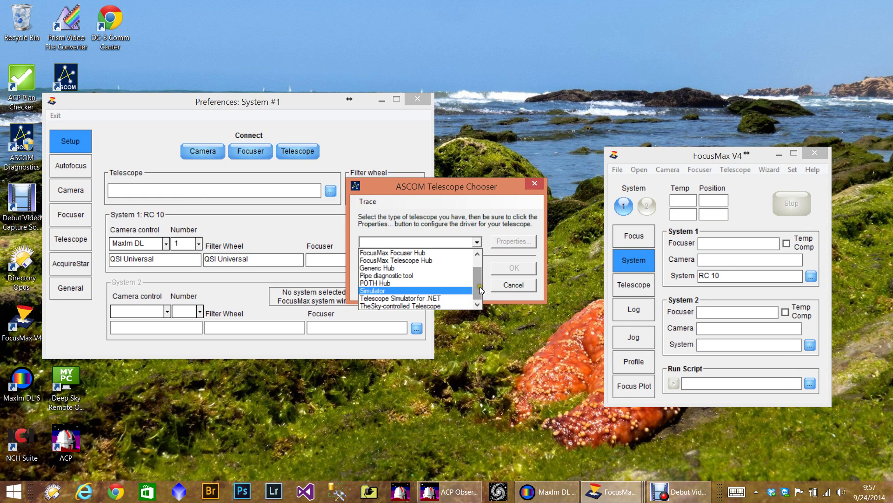
{"action": "left_click_drag", "start_coordinate": [478, 286], "coordinate": [476, 252]}
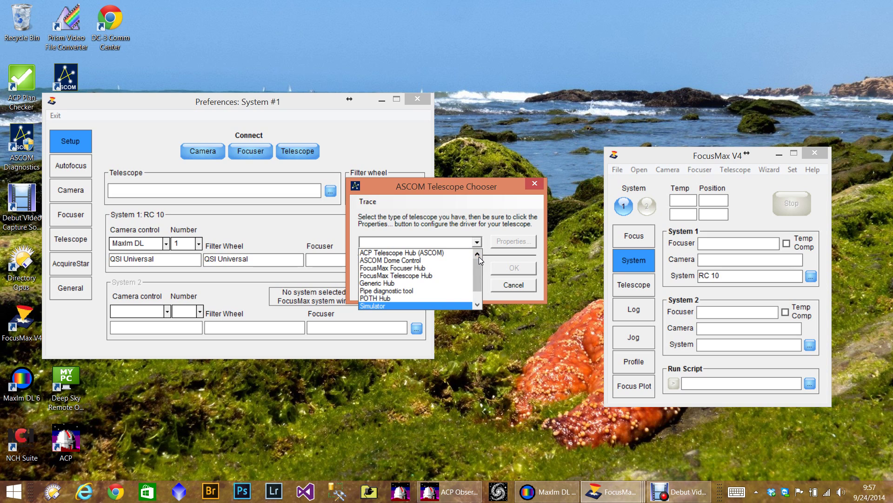
{"action": "left_click", "coordinate": [412, 254]}
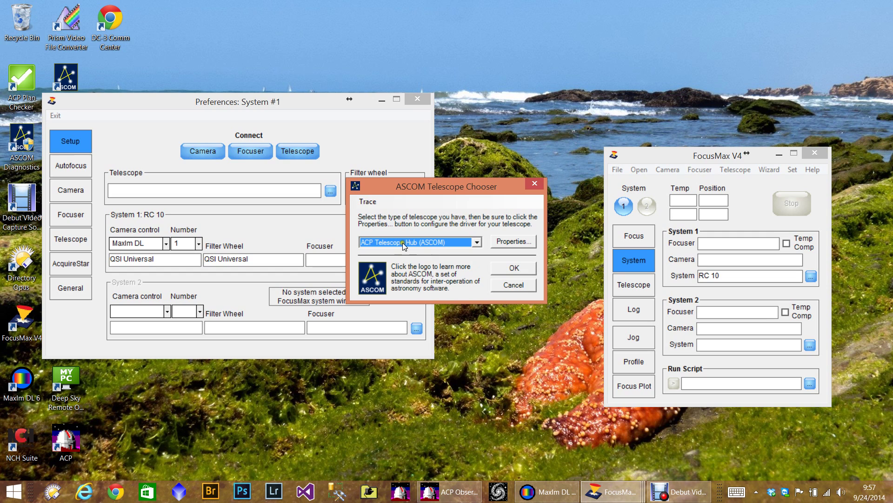
{"action": "left_click", "coordinate": [514, 269]}
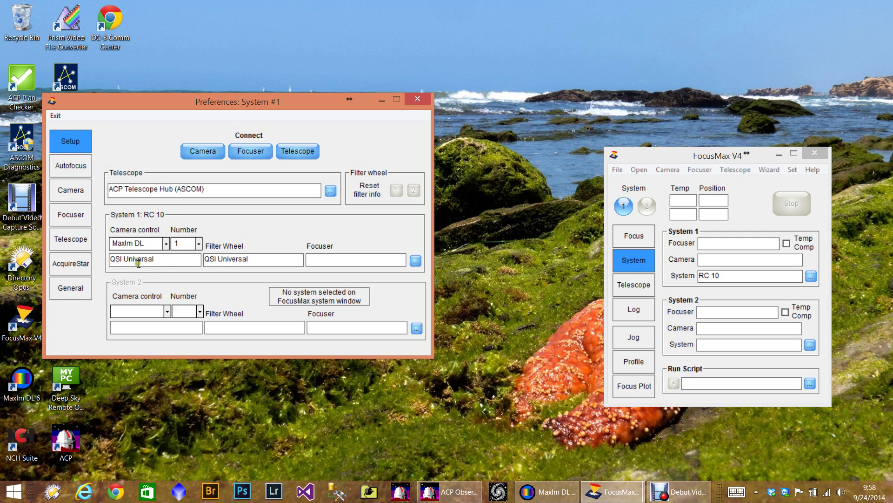
{"action": "type", "text": "1"}
{"action": "left_click", "coordinate": [117, 258]}
{"action": "left_click", "coordinate": [282, 246]}
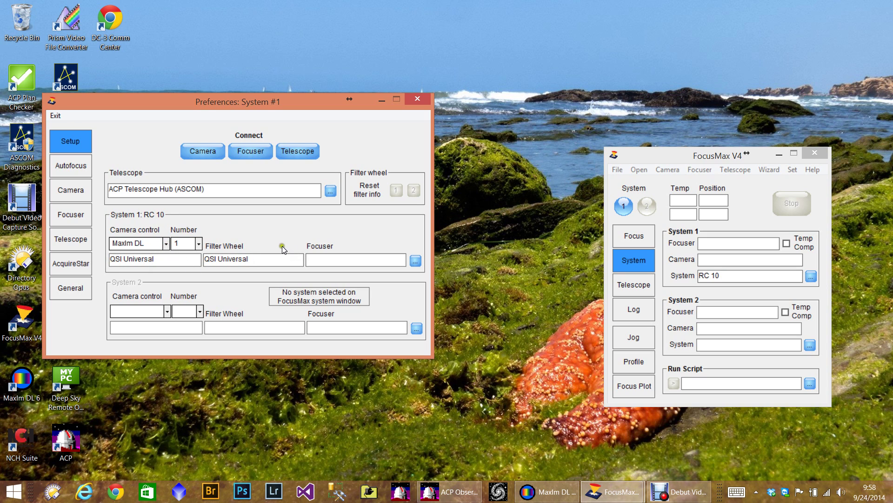
{"action": "left_click", "coordinate": [165, 242]}
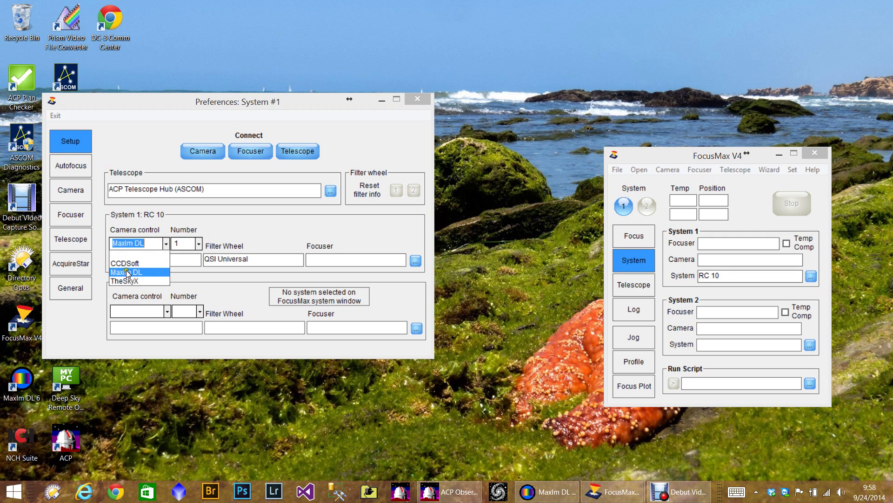
{"action": "left_click", "coordinate": [127, 272]}
{"action": "left_click", "coordinate": [200, 250]}
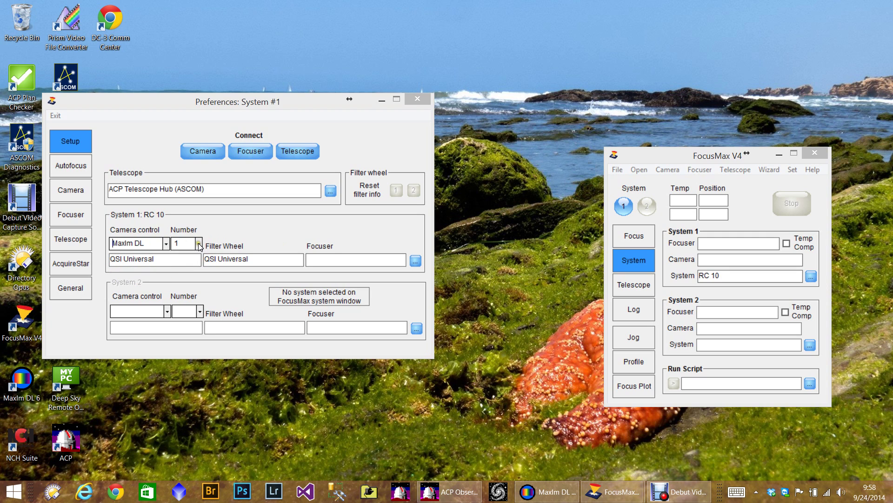
{"action": "left_click", "coordinate": [200, 250]}
Step: Choose POTH Hub as the System 1 focuser and review its driver settings
{"action": "left_click", "coordinate": [417, 262]}
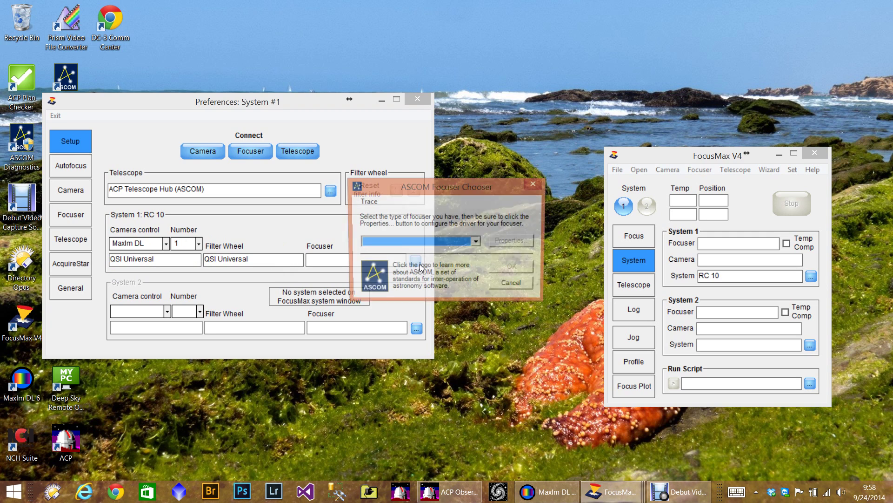
{"action": "left_click", "coordinate": [473, 242]}
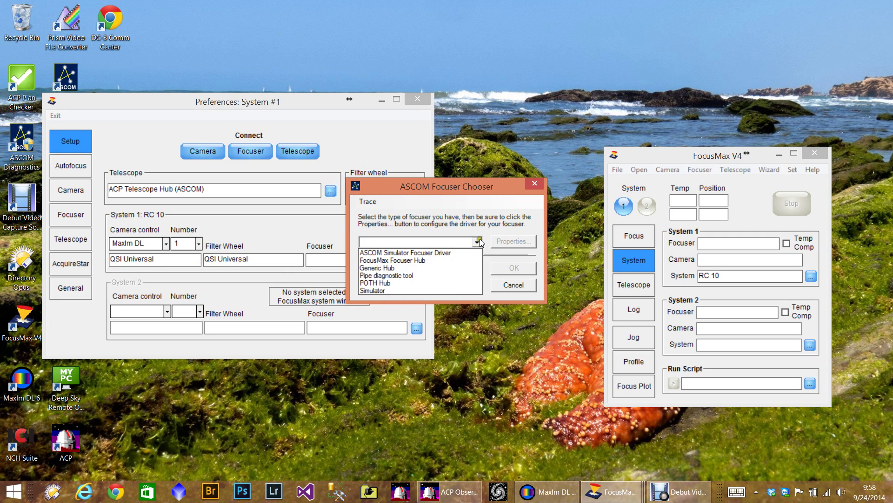
{"action": "left_click", "coordinate": [404, 285]}
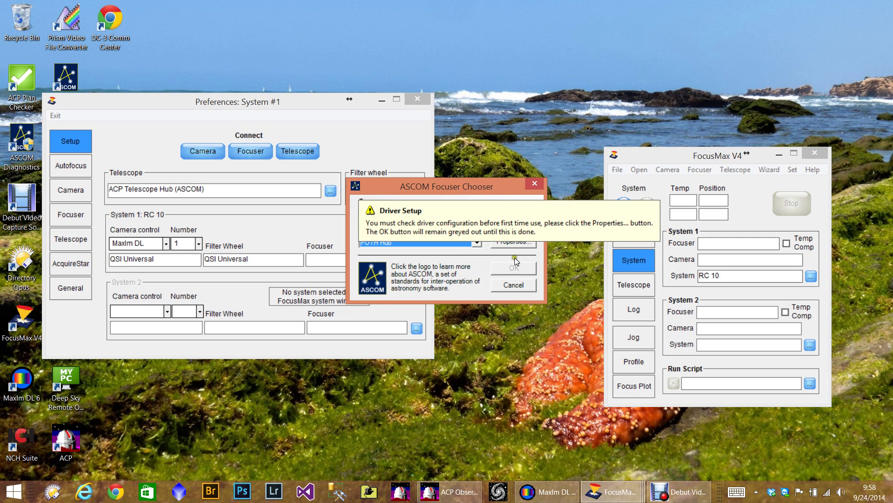
{"action": "left_click", "coordinate": [515, 244]}
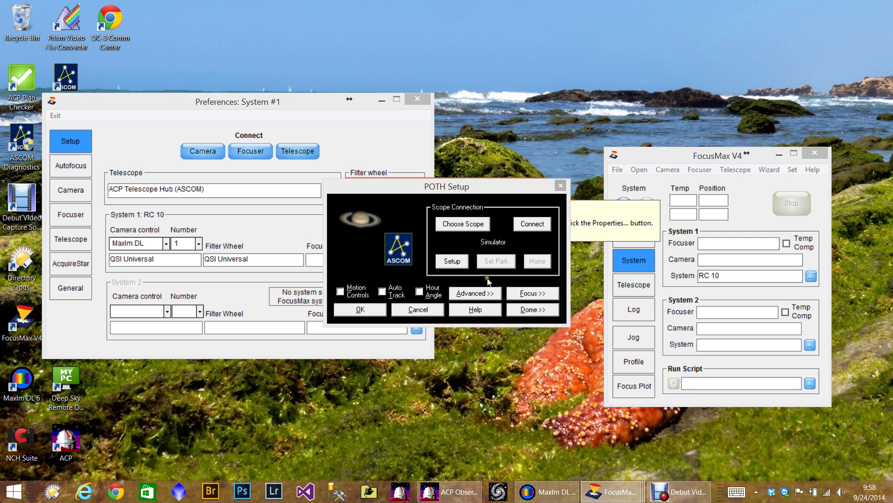
{"action": "left_click", "coordinate": [369, 310]}
{"action": "left_click", "coordinate": [514, 269]}
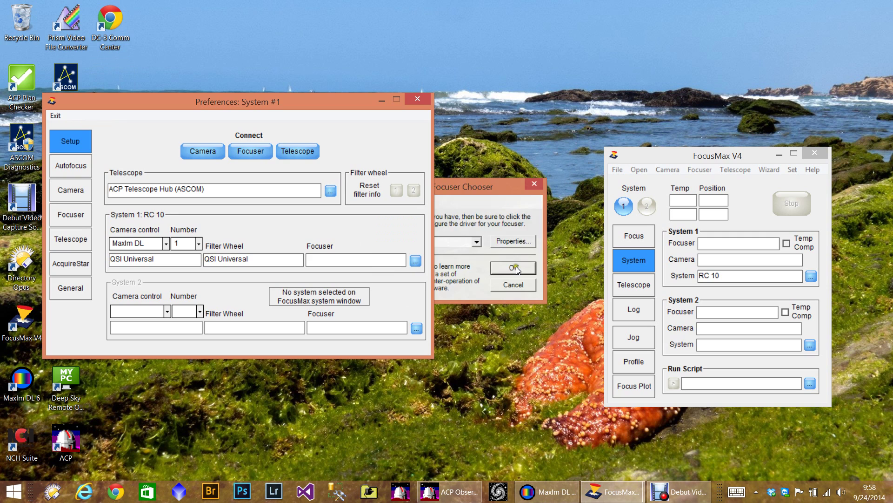
{"action": "left_click", "coordinate": [415, 260]}
{"action": "left_click", "coordinate": [476, 242]}
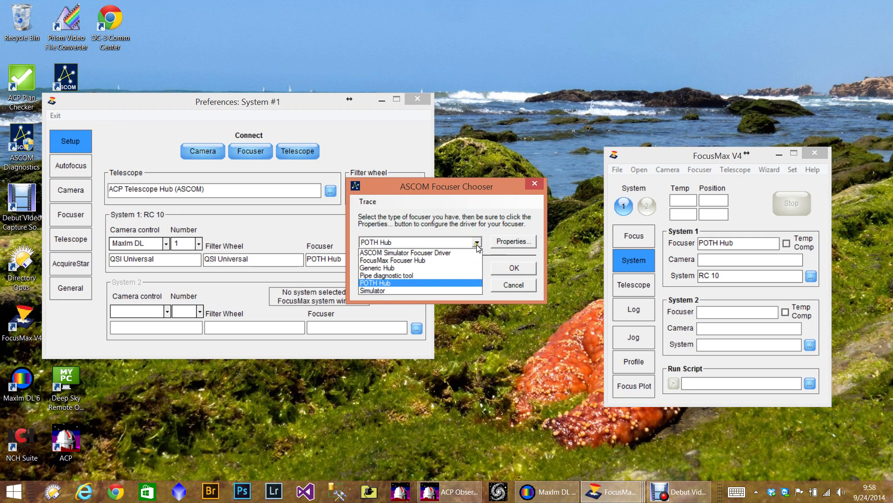
{"action": "left_click", "coordinate": [465, 284]}
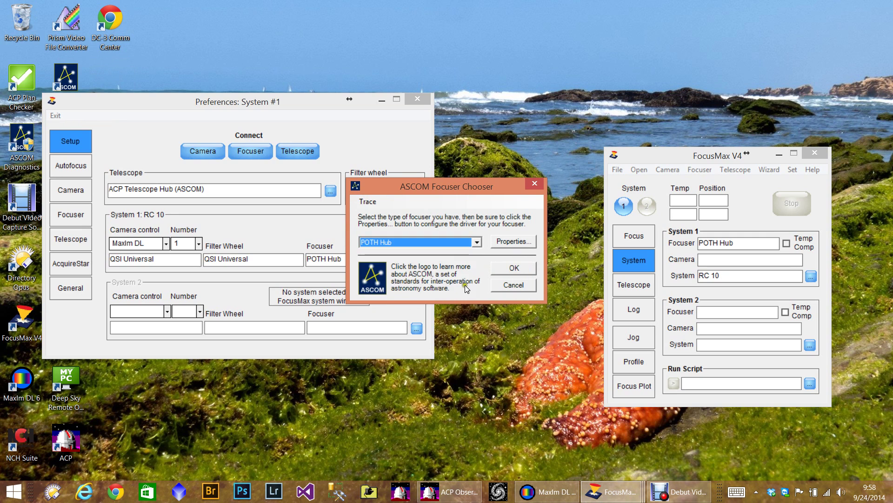
{"action": "left_click", "coordinate": [513, 267]}
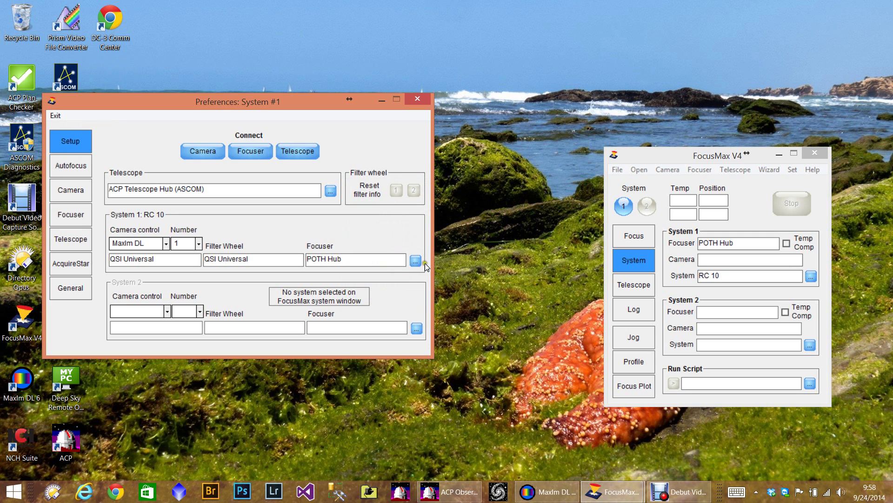
Step: Switch the focuser to the Simulator driver, with 50000 maximum position and 20-micron steps
{"action": "left_click", "coordinate": [416, 260]}
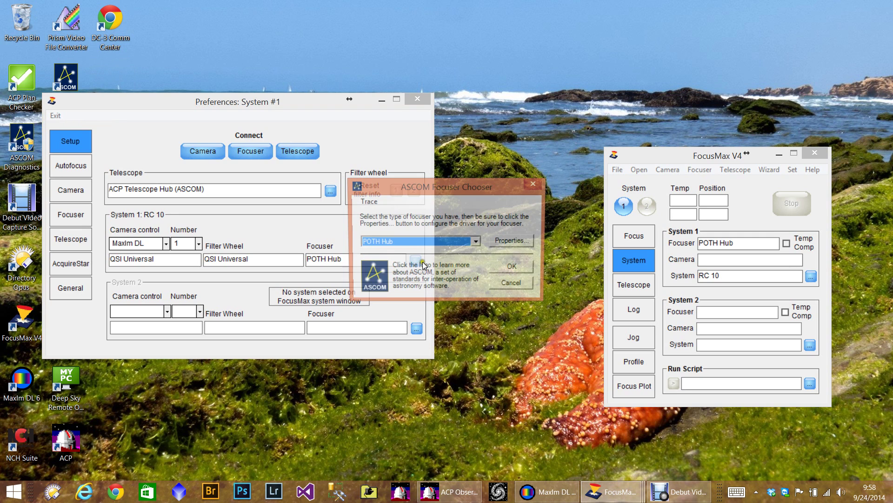
{"action": "left_click", "coordinate": [475, 247]}
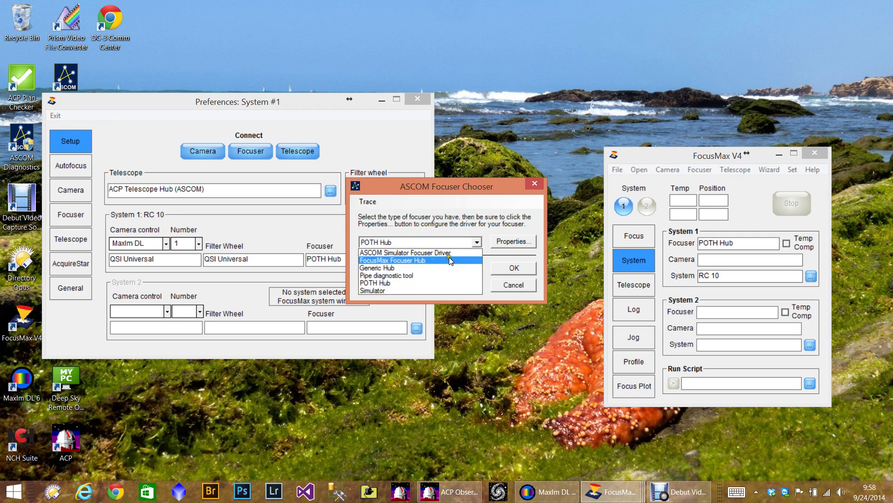
{"action": "left_click", "coordinate": [368, 289]}
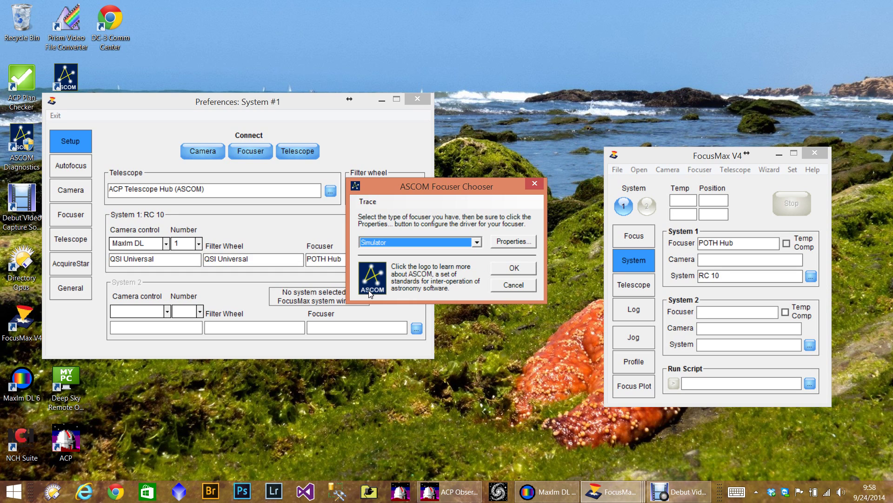
{"action": "left_click", "coordinate": [513, 247]}
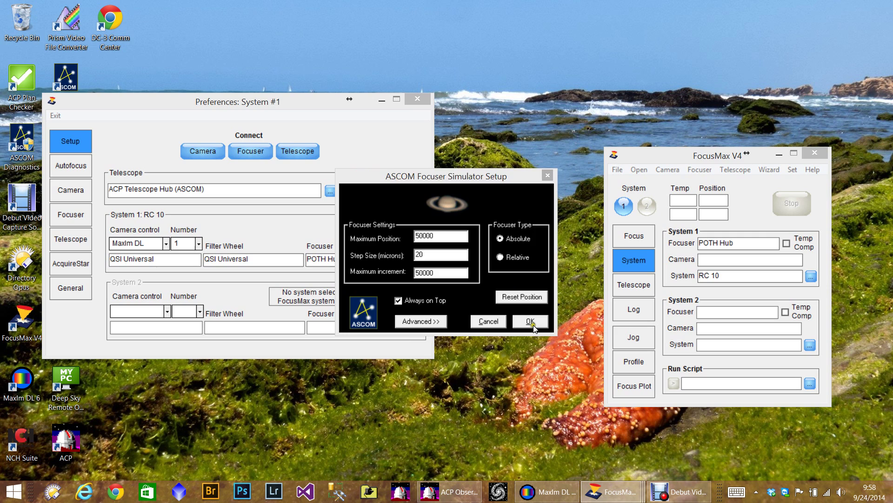
{"action": "left_click", "coordinate": [531, 322]}
{"action": "left_click", "coordinate": [516, 268]}
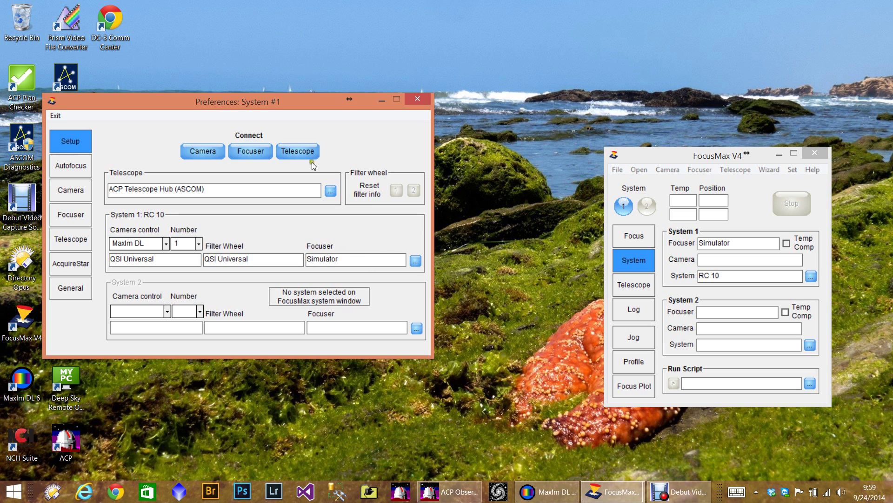
Step: Connect the Simulator camera and focuser for System 1, with the focuser at position 25204
{"action": "left_click_drag", "start_coordinate": [204, 105], "coordinate": [339, 130]}
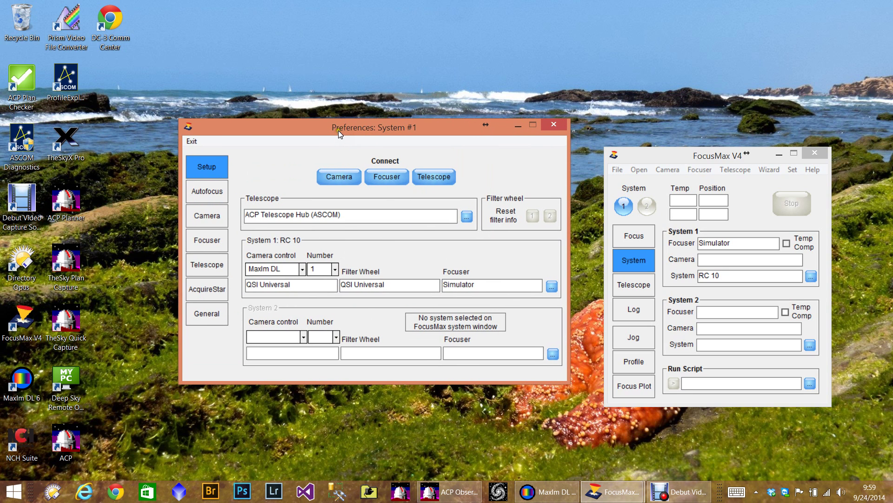
{"action": "left_click", "coordinate": [342, 180]}
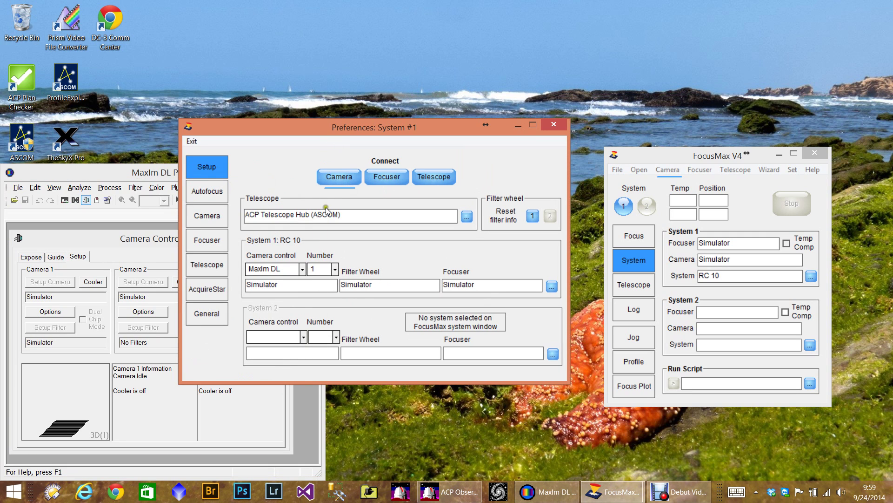
{"action": "left_click", "coordinate": [135, 173]}
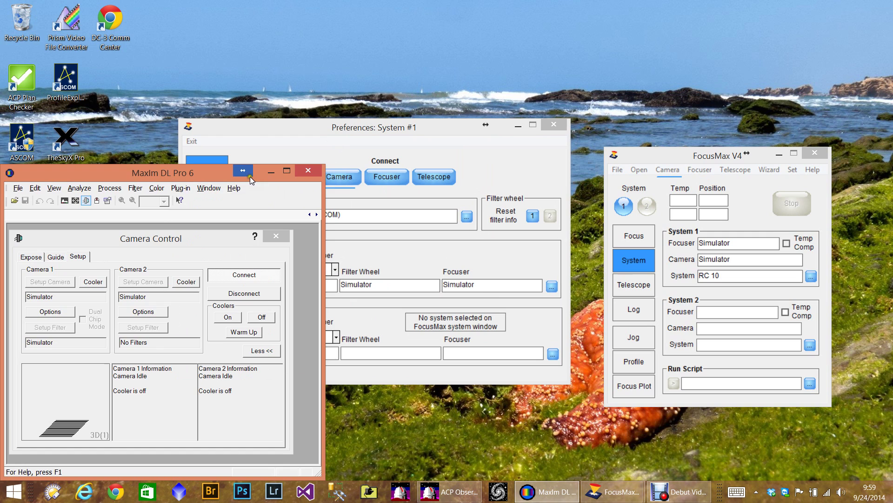
{"action": "left_click", "coordinate": [269, 172]}
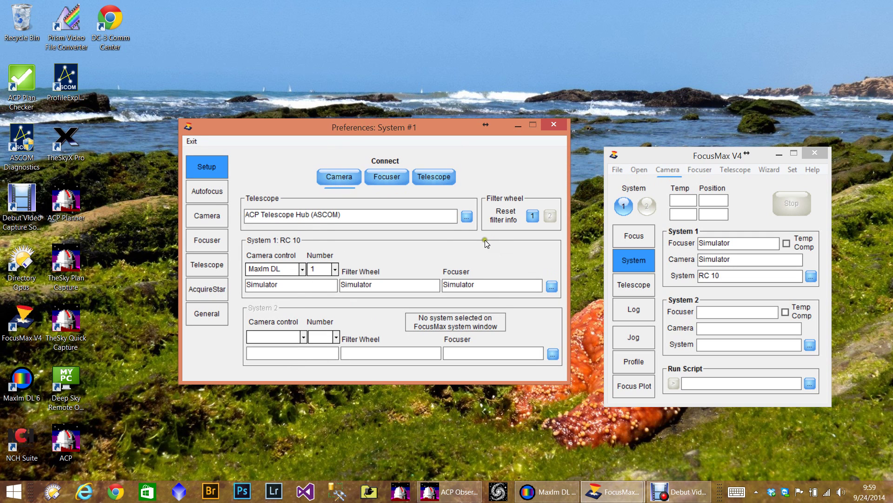
{"action": "left_click", "coordinate": [380, 180]}
{"action": "left_click_drag", "start_coordinate": [325, 130], "coordinate": [231, 89]}
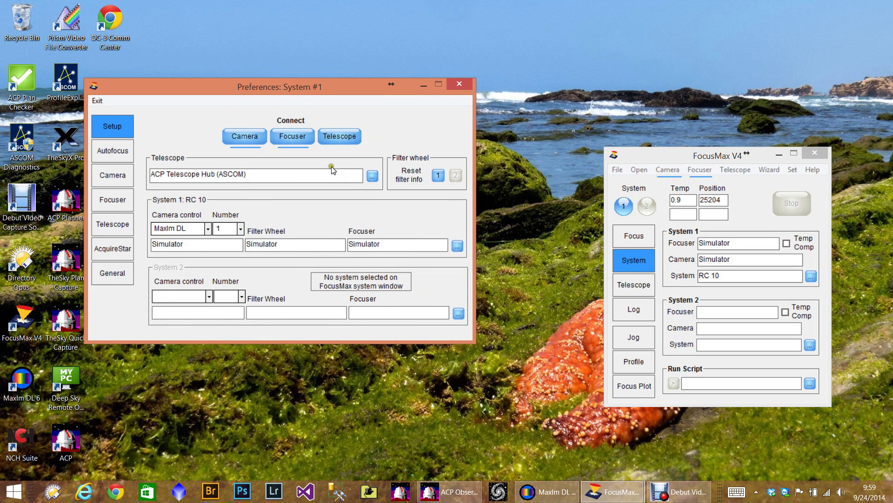
Step: Restore ACP and look over its telescope options
{"action": "left_click", "coordinate": [449, 491]}
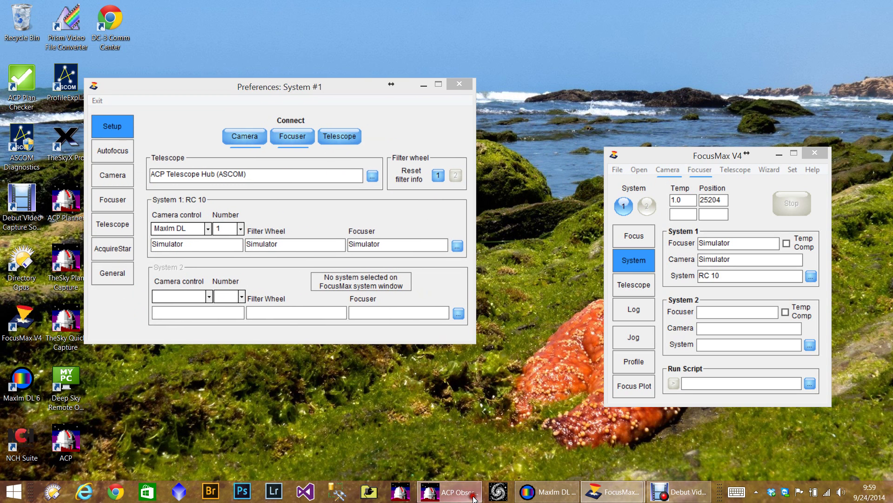
{"action": "left_click_drag", "start_coordinate": [541, 232], "coordinate": [637, 243]}
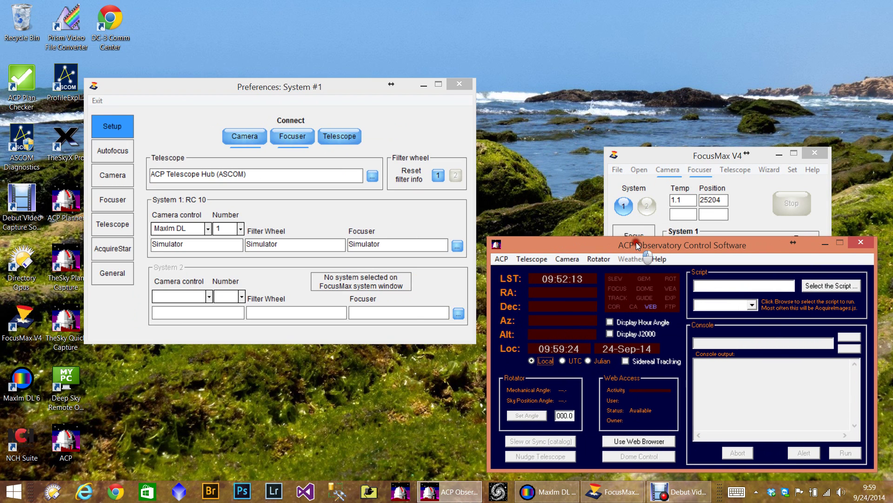
{"action": "left_click", "coordinate": [534, 257]}
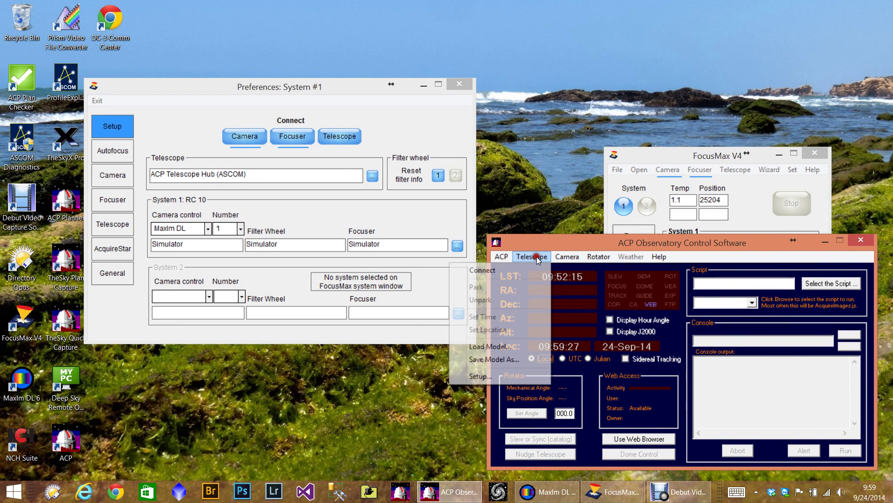
{"action": "left_click", "coordinate": [561, 245]}
Step: Connect the System 1 telescope, dismiss ACP's web server error, and minimize ACP
{"action": "left_click", "coordinate": [341, 140]}
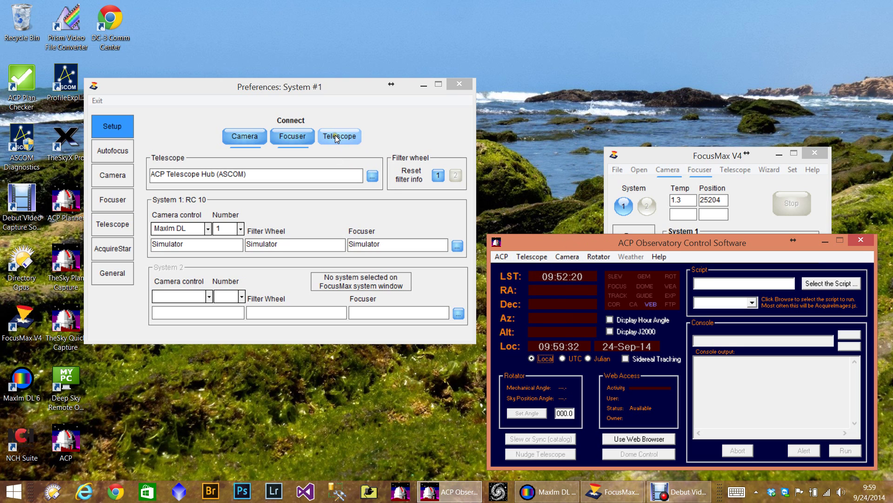
{"action": "left_click", "coordinate": [497, 199]}
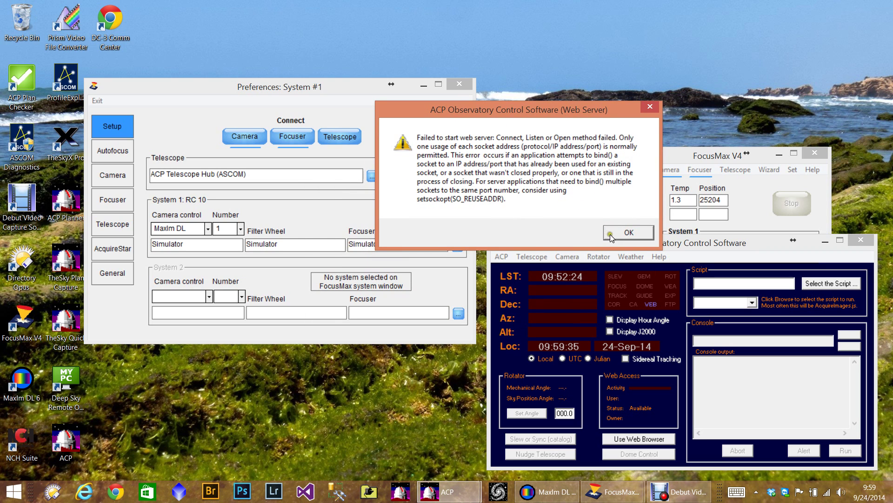
{"action": "left_click", "coordinate": [619, 233]}
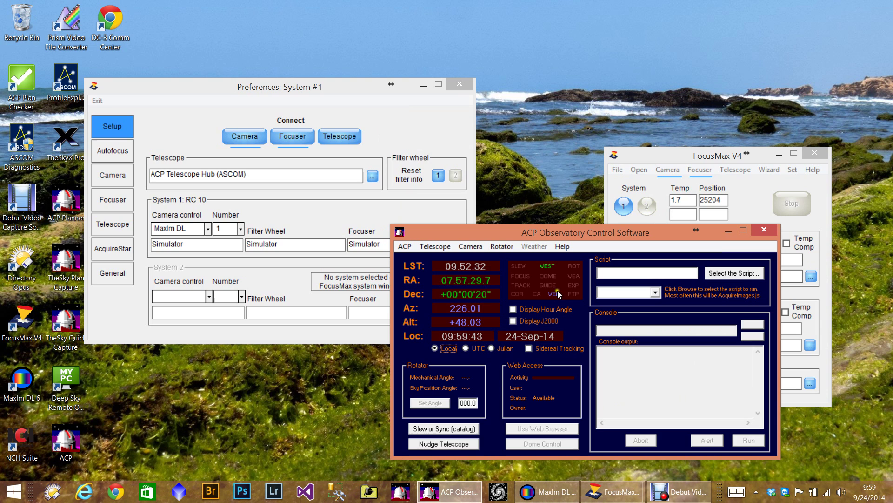
{"action": "left_click_drag", "start_coordinate": [531, 237], "coordinate": [602, 245]}
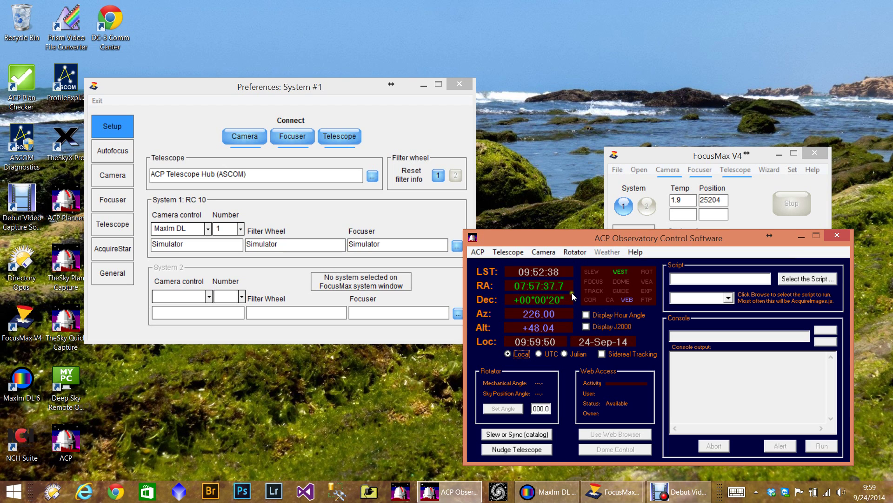
{"action": "left_click", "coordinate": [800, 240]}
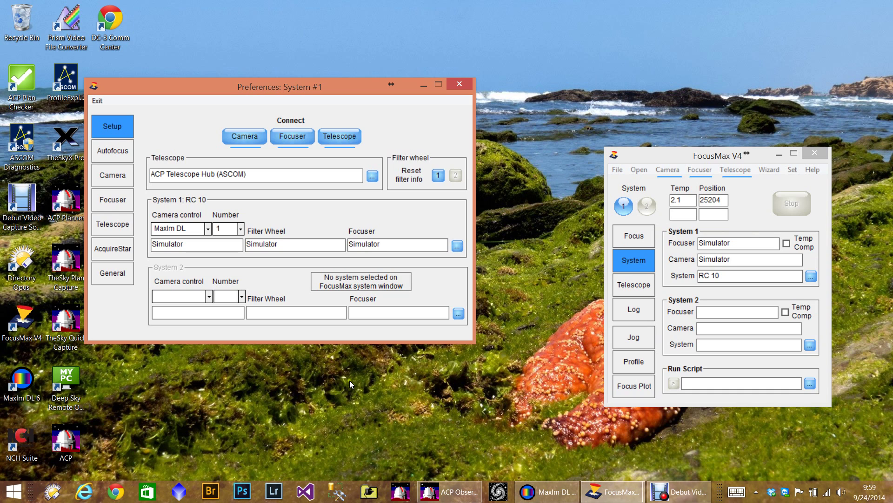
Step: Open the Autofocus preferences and keep the method on Advanced
{"action": "left_click", "coordinate": [108, 151]}
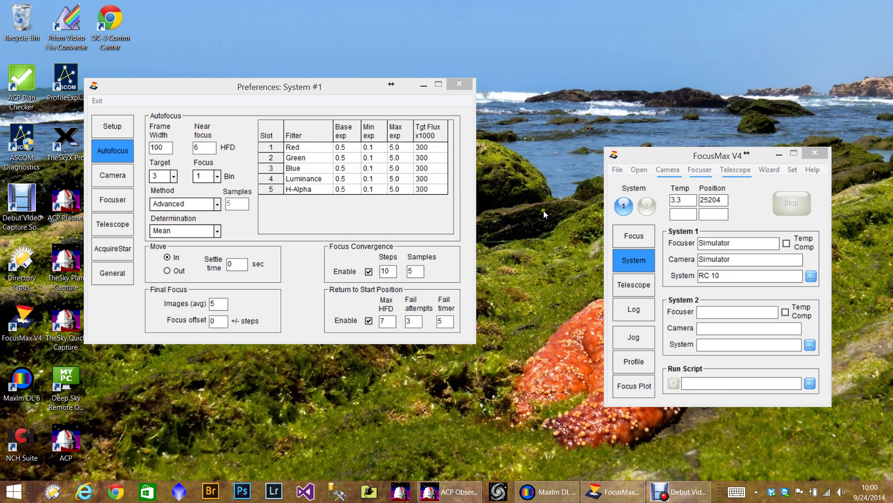
{"action": "left_click", "coordinate": [217, 203]}
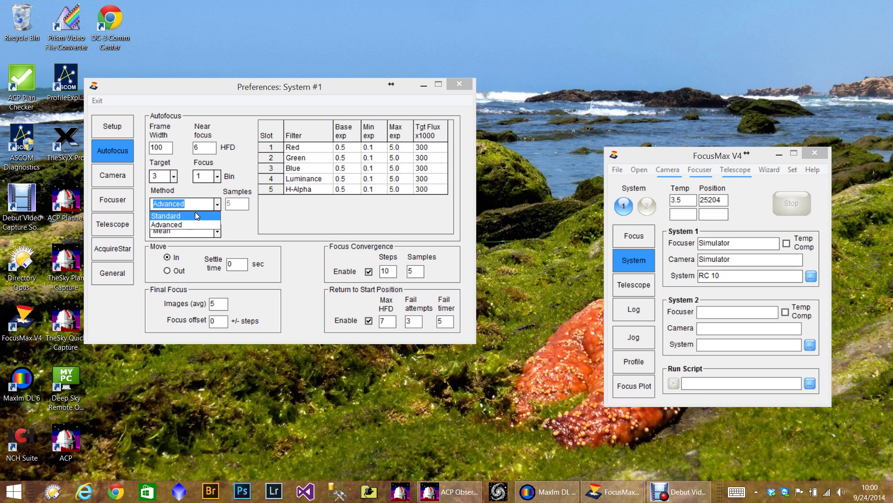
{"action": "left_click", "coordinate": [183, 223]}
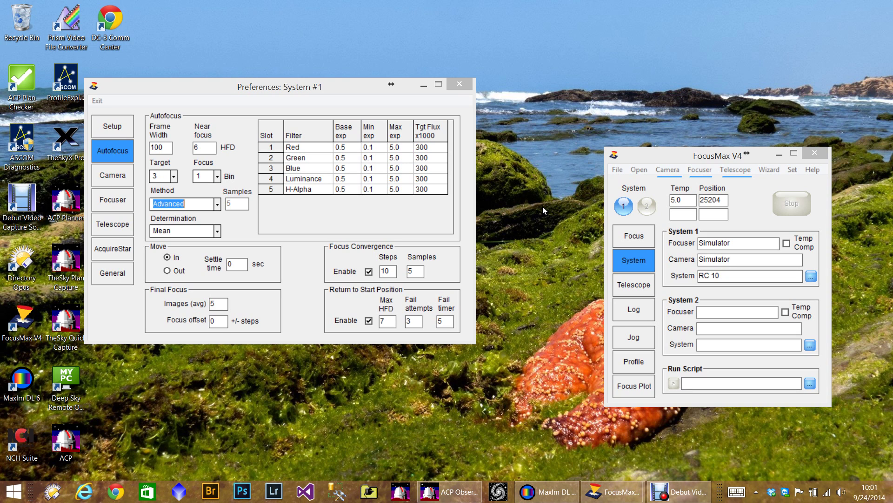
Step: Re-enable focus convergence with Steps 10 and set return-to-start Max HFD to 6
{"action": "left_click", "coordinate": [368, 271]}
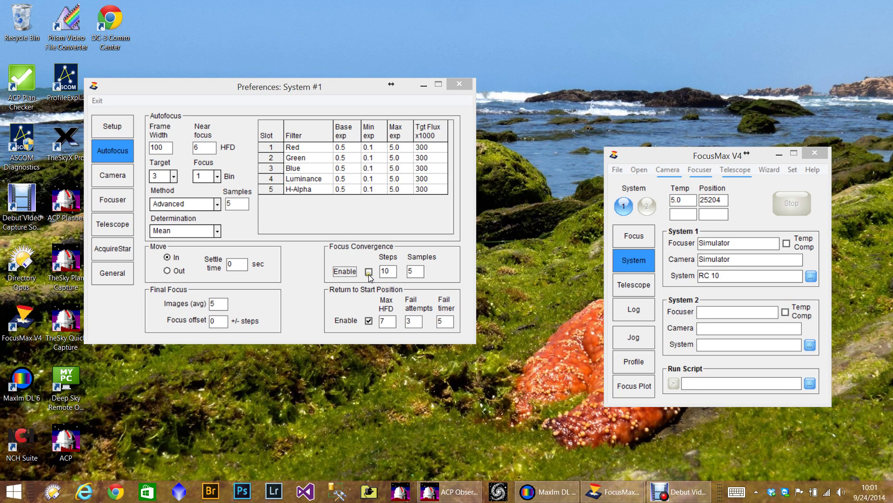
{"action": "left_click", "coordinate": [388, 272]}
{"action": "double_click", "coordinate": [388, 272]}
{"action": "type", "text": "2"}
{"action": "left_click", "coordinate": [369, 271]}
{"action": "key", "text": "Tab"}
{"action": "type", "text": "10"}
{"action": "left_click", "coordinate": [388, 321]}
{"action": "type", "text": "6"}
Step: Review the Camera, Focuser and Telescope preferences, then bring up the AcquireStar settings
{"action": "left_click", "coordinate": [100, 174]}
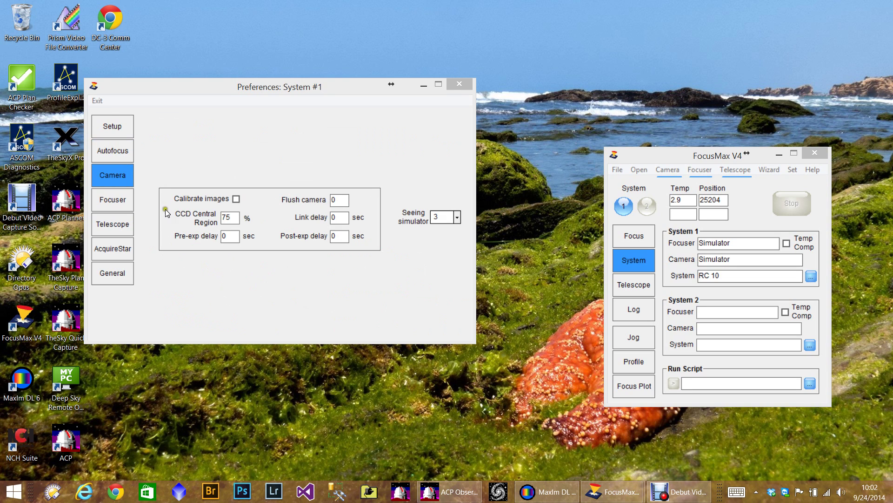
{"action": "left_click", "coordinate": [119, 206]}
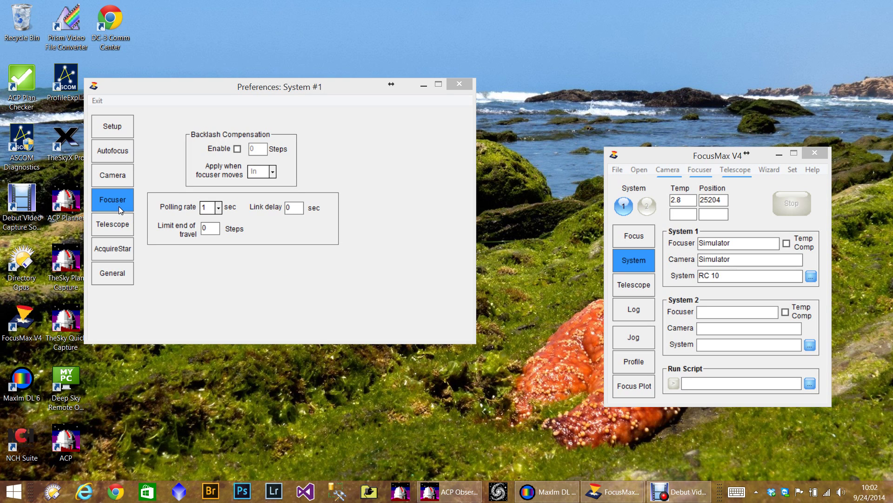
{"action": "left_click", "coordinate": [112, 223]}
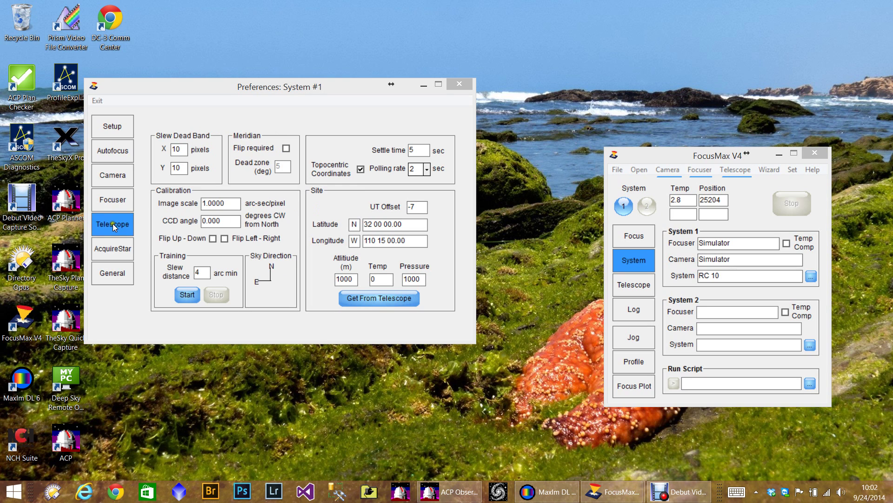
{"action": "left_click", "coordinate": [112, 250]}
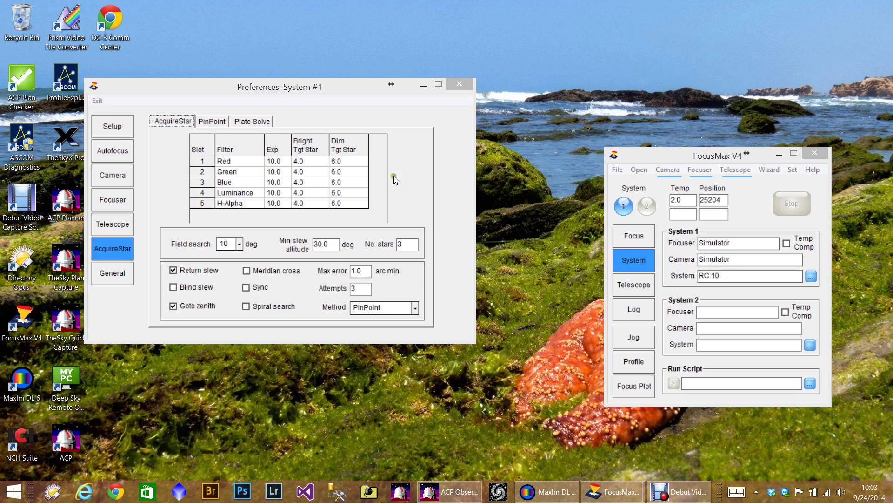
Step: Set the Luminance Bright Tgt Star to 6.0 and Dim Tgt Star to 8.0, keeping Goto zenith checked
{"action": "left_click", "coordinate": [303, 189]}
{"action": "key", "text": "BackSpace"}
{"action": "key", "text": "BackSpace"}
{"action": "key", "text": "BackSpace"}
{"action": "type", "text": "6.0"}
{"action": "left_click", "coordinate": [349, 195]}
{"action": "key", "text": "BackSpace"}
{"action": "key", "text": "BackSpace"}
{"action": "key", "text": "BackSpace"}
{"action": "type", "text": "8.0"}
{"action": "left_click", "coordinate": [468, 185]}
{"action": "left_click", "coordinate": [348, 198]}
{"action": "left_click", "coordinate": [414, 190]}
{"action": "left_click", "coordinate": [171, 313]}
{"action": "left_click", "coordinate": [212, 325]}
{"action": "left_click", "coordinate": [173, 307]}
Step: On the PinPoint page, try the GSC-1.1 and GSC-ACT catalogs, then return to USNO-B
{"action": "left_click", "coordinate": [205, 122]}
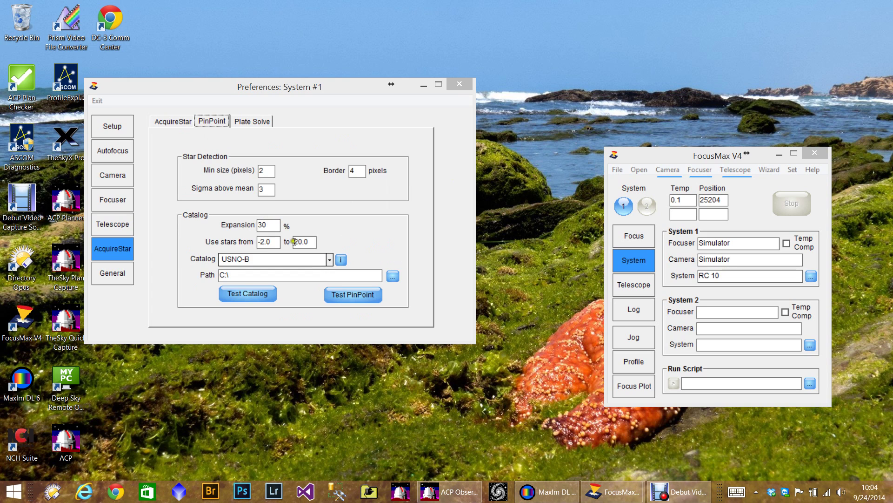
{"action": "left_click", "coordinate": [329, 260]}
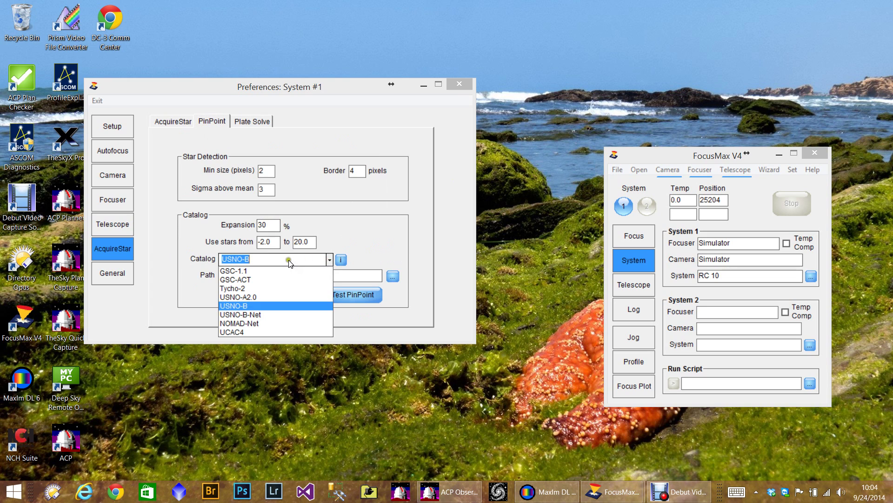
{"action": "left_click", "coordinate": [274, 270]}
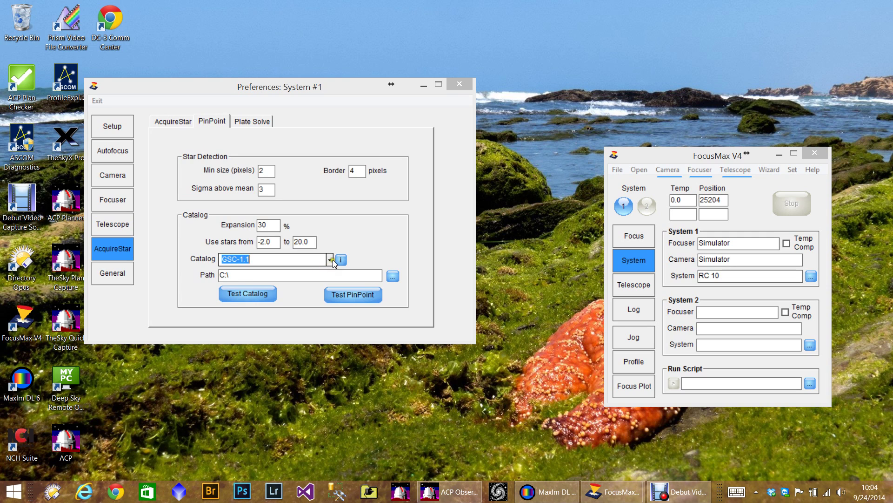
{"action": "left_click", "coordinate": [330, 259]}
{"action": "left_click", "coordinate": [290, 278]}
{"action": "left_click", "coordinate": [330, 259]}
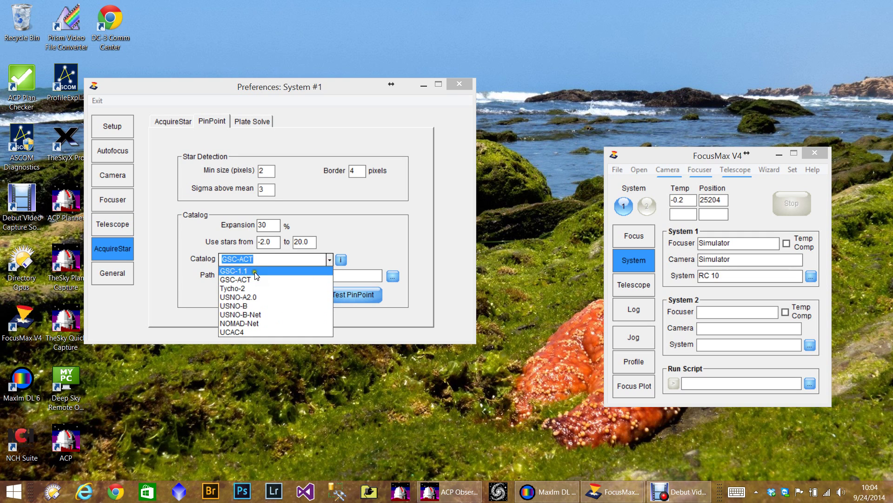
{"action": "left_click", "coordinate": [245, 305]}
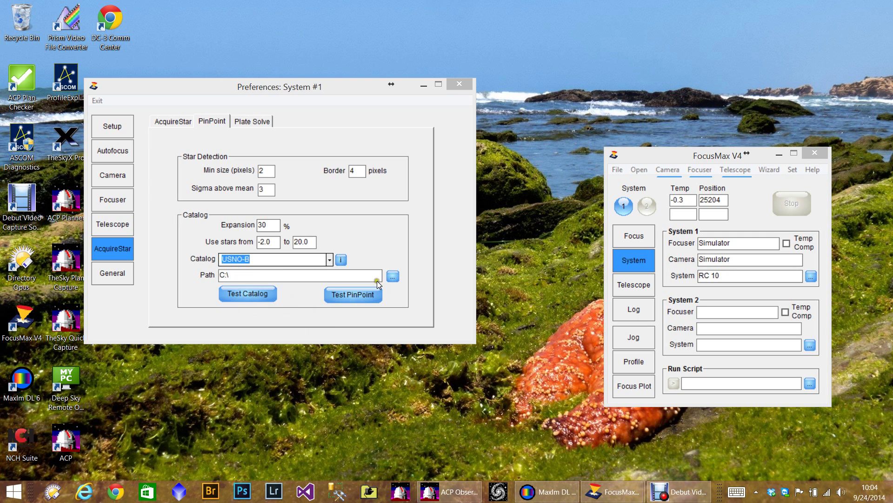
Step: Set the USNO-B catalog path to the C:\USNOB\ folder
{"action": "left_click", "coordinate": [393, 277]}
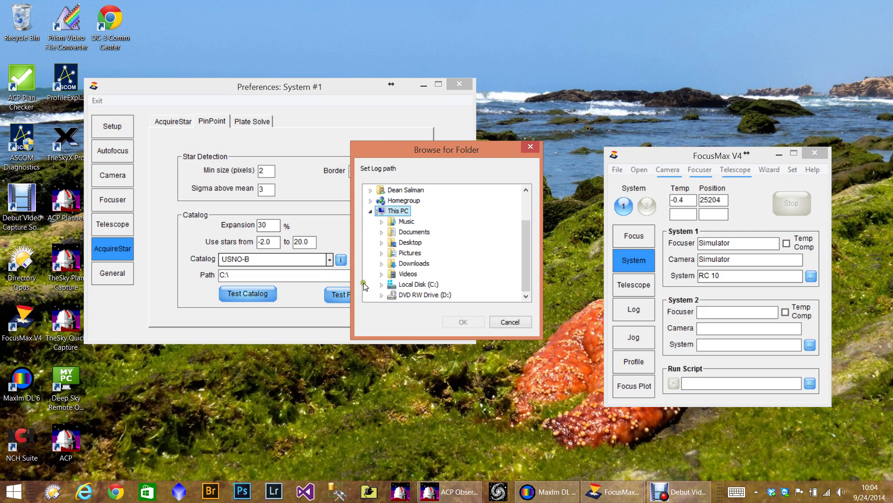
{"action": "left_click", "coordinate": [381, 284]}
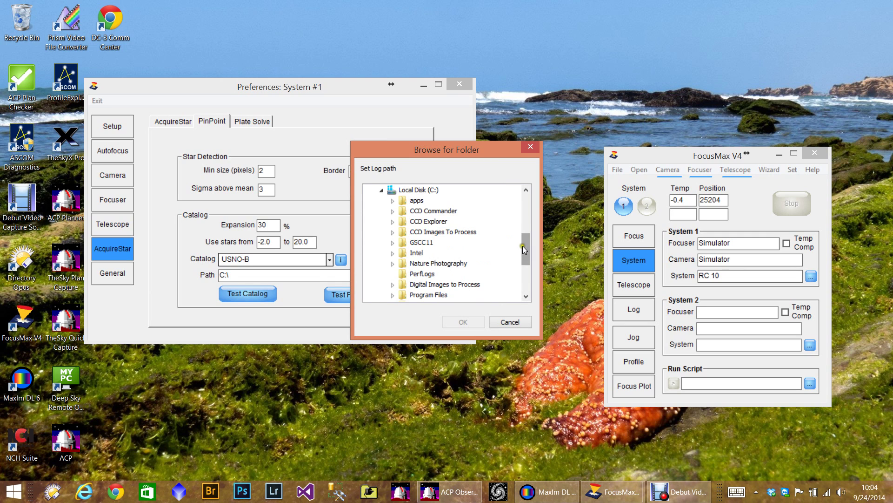
{"action": "left_click_drag", "start_coordinate": [523, 245], "coordinate": [523, 269]}
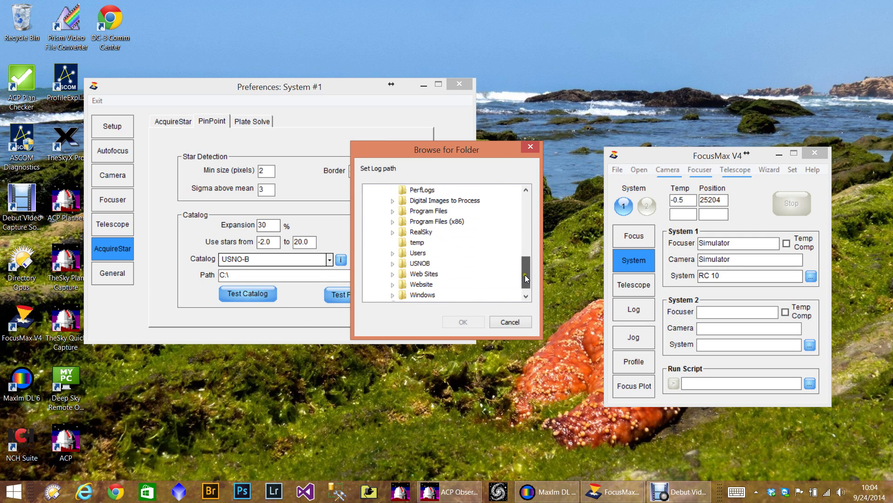
{"action": "left_click", "coordinate": [416, 264]}
{"action": "left_click", "coordinate": [471, 322]}
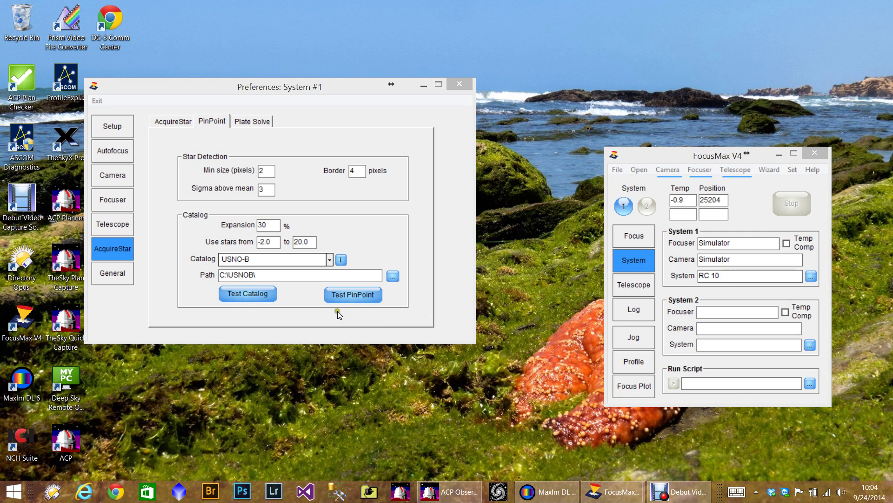
{"action": "left_click", "coordinate": [385, 313]}
Step: Check the 0.547 plate-solve image scale in the Pixel Scale Calculator, then show General preferences
{"action": "left_click", "coordinate": [254, 121]}
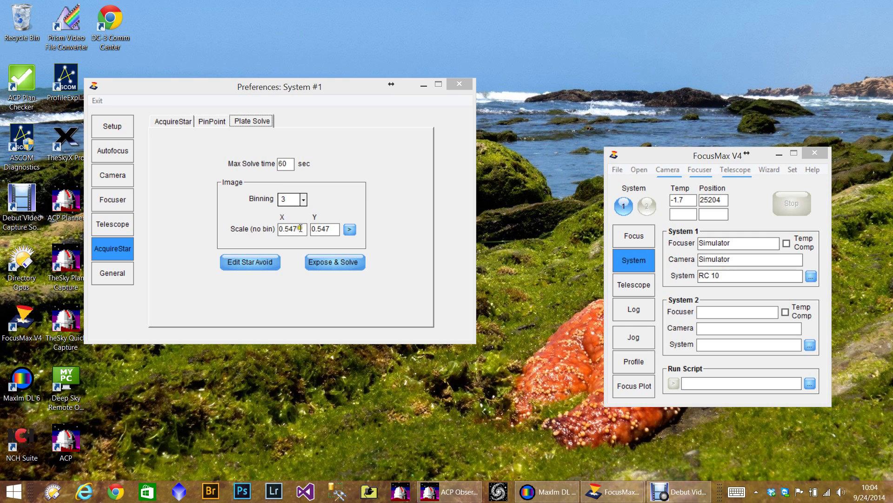
{"action": "left_click", "coordinate": [349, 230]}
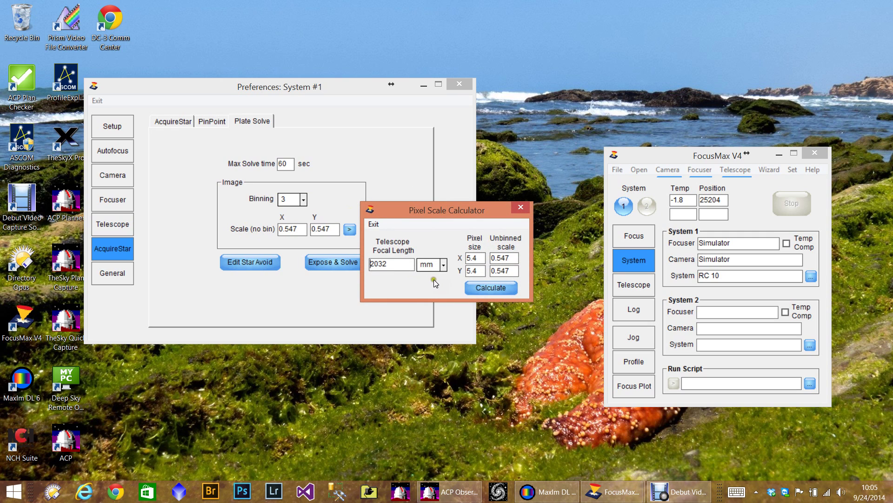
{"action": "left_click", "coordinate": [381, 224]}
{"action": "left_click", "coordinate": [115, 274]}
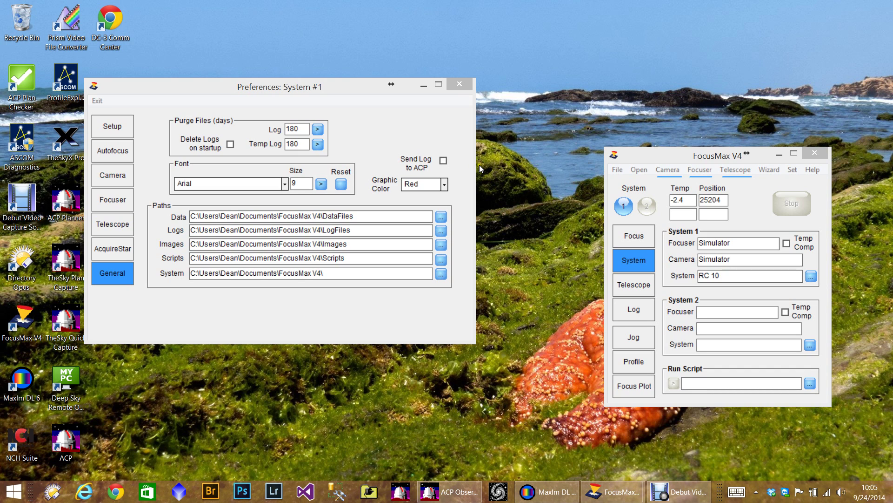
Step: Enable Send Log to ACP, close the Preferences window, and centre the main window
{"action": "left_click", "coordinate": [449, 159]}
{"action": "left_click", "coordinate": [108, 130]}
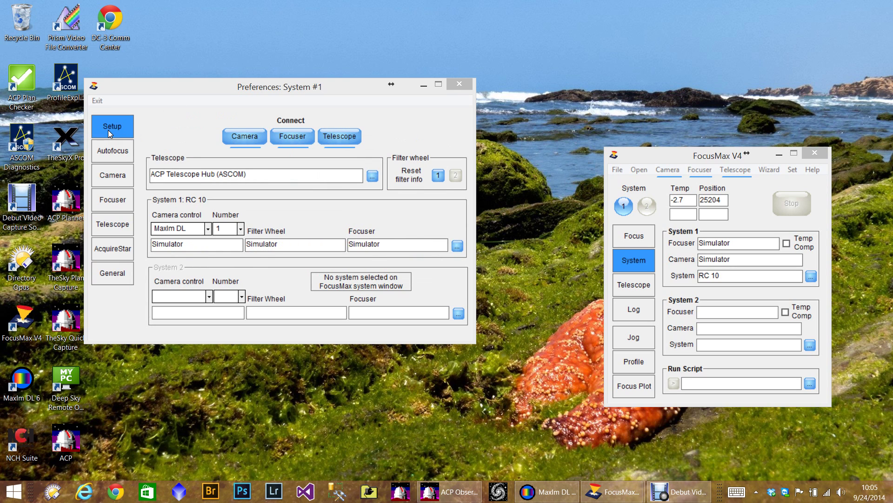
{"action": "left_click", "coordinate": [97, 102]}
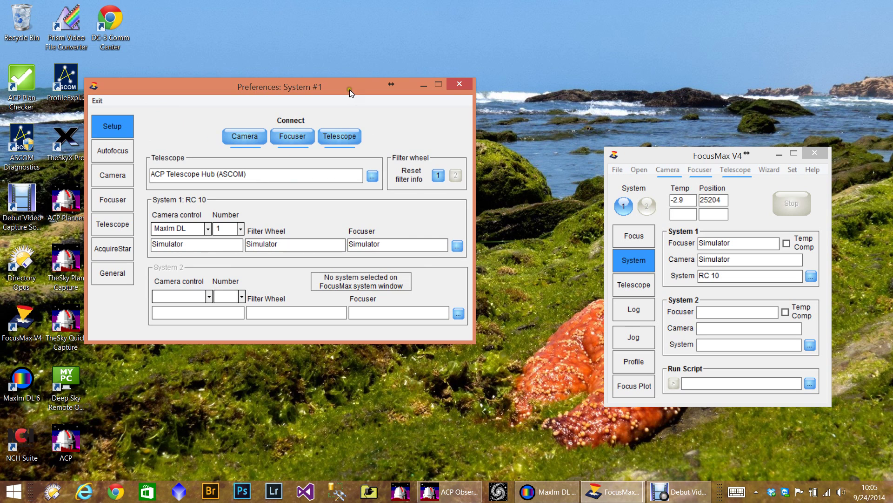
{"action": "left_click", "coordinate": [110, 103]}
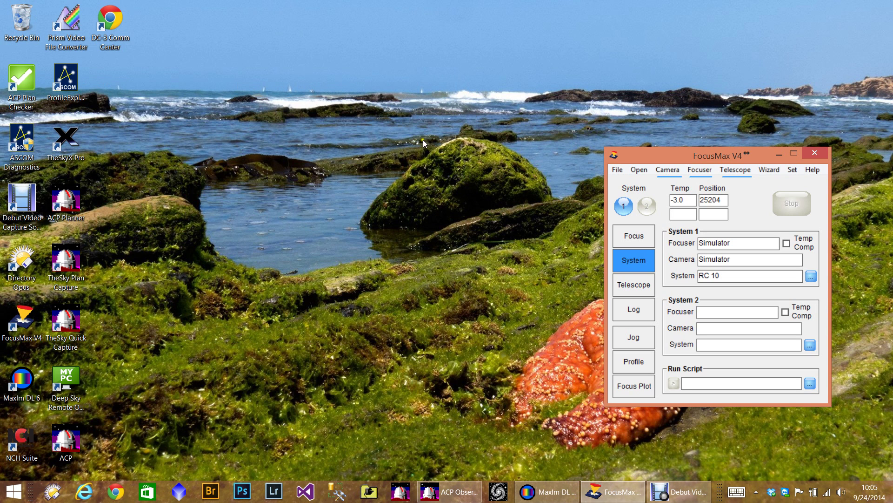
{"action": "left_click_drag", "start_coordinate": [652, 153], "coordinate": [434, 93]}
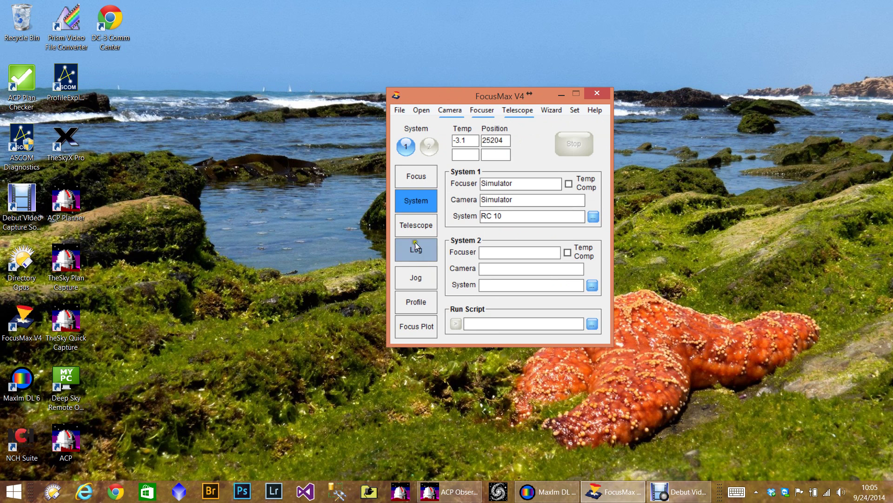
Step: Open the RC 10 System Profile and plot its PID graph beside the table
{"action": "left_click", "coordinate": [415, 302]}
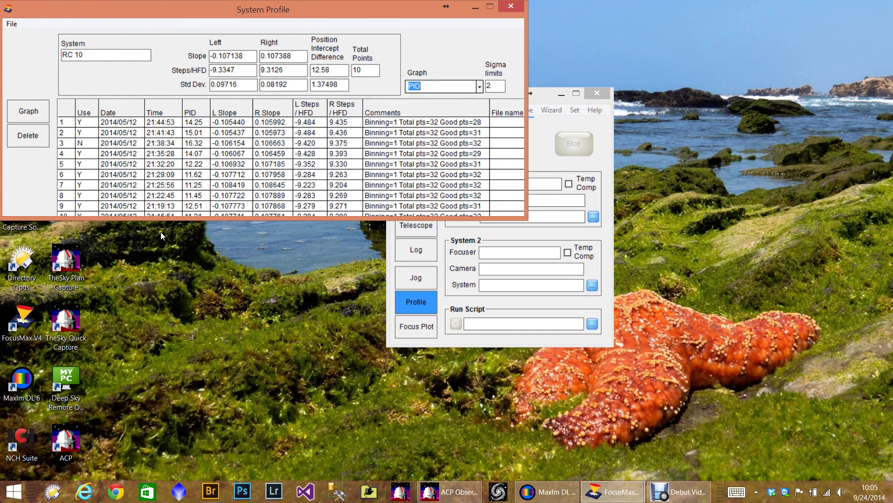
{"action": "left_click", "coordinate": [38, 117]}
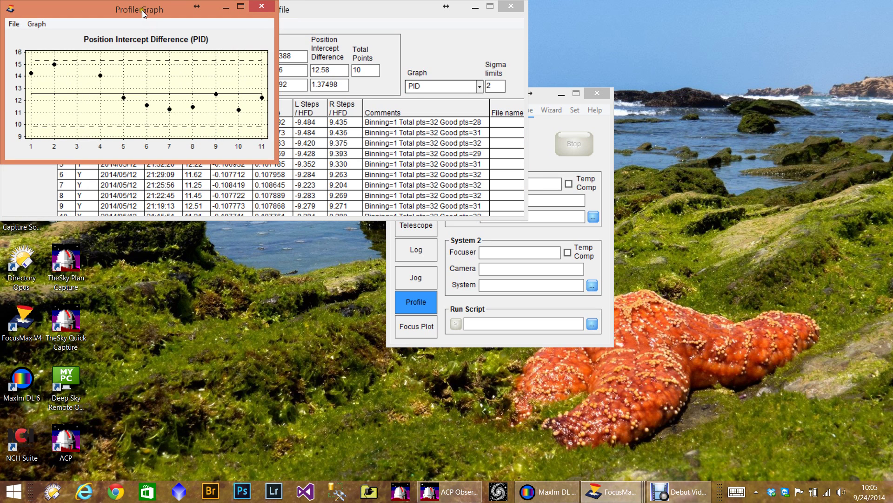
{"action": "left_click_drag", "start_coordinate": [142, 10], "coordinate": [265, 244]}
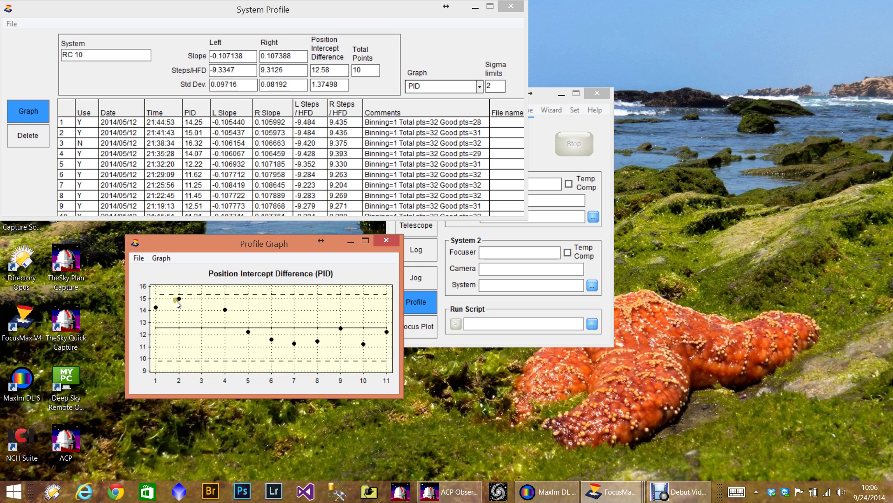
Step: Set focus run 2's Use cell to N, then exit the graph and profile windows
{"action": "double_click", "coordinate": [81, 132]}
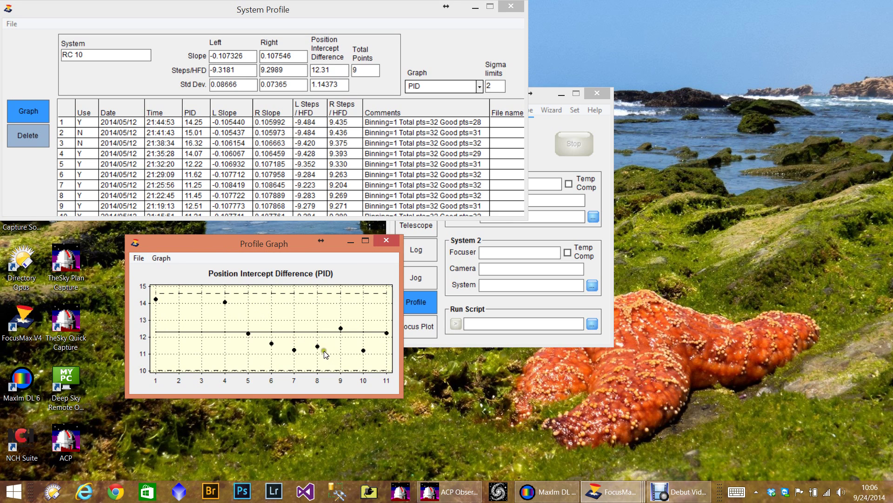
{"action": "left_click", "coordinate": [138, 259]}
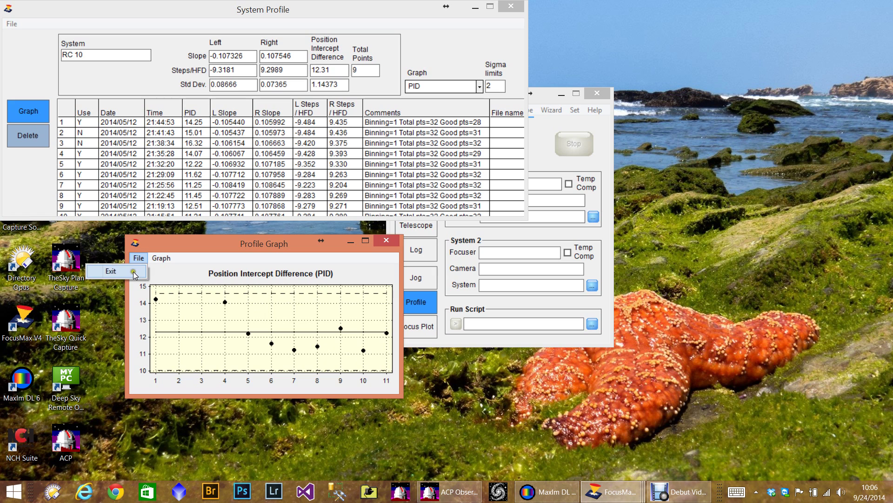
{"action": "left_click", "coordinate": [133, 272]}
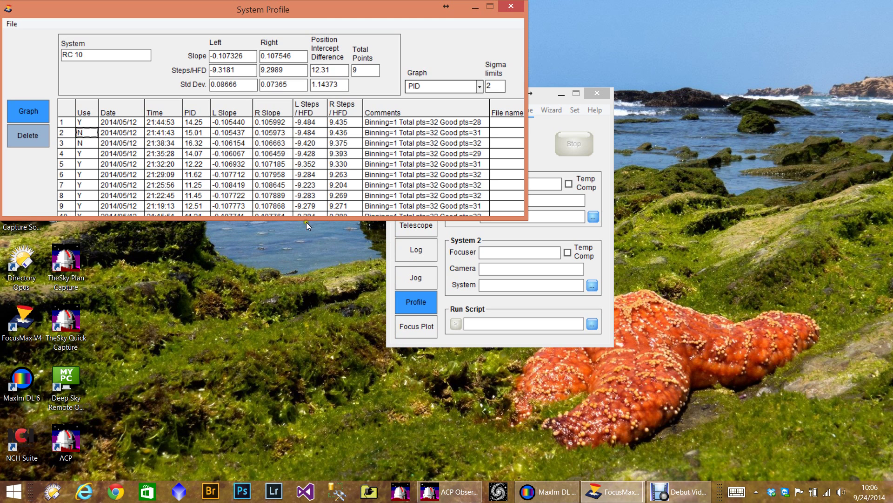
{"action": "left_click", "coordinate": [9, 26]}
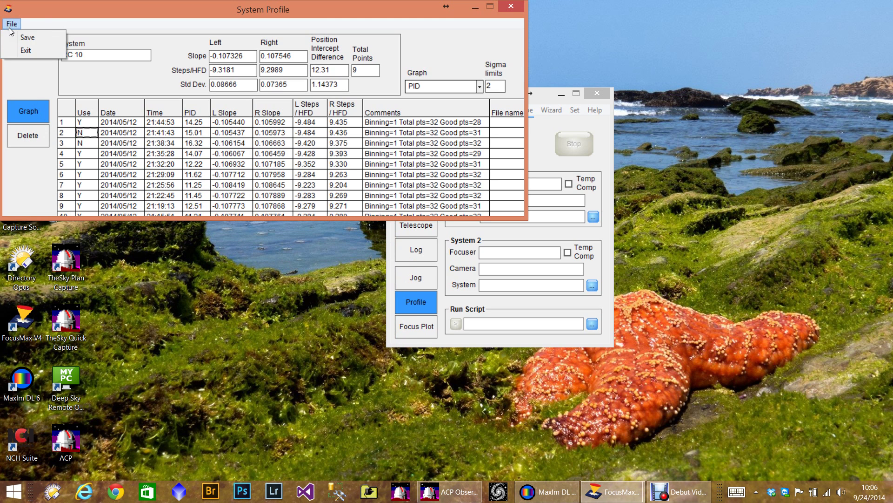
{"action": "left_click", "coordinate": [26, 50]}
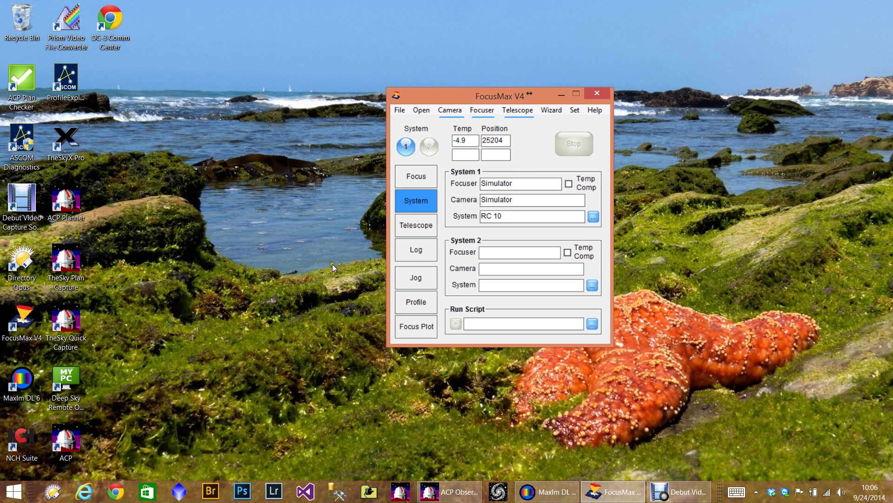
Step: Switch to the Focus page, then disconnect and reconnect the telescope
{"action": "left_click", "coordinate": [410, 181]}
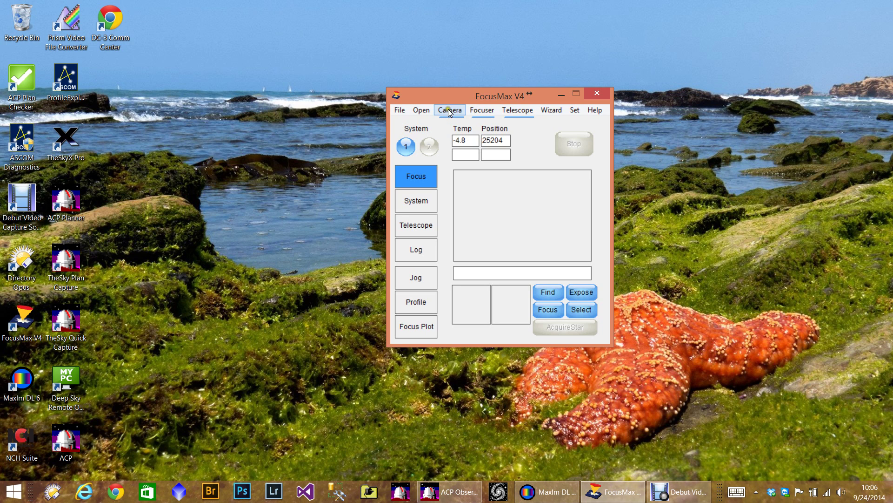
{"action": "left_click", "coordinate": [501, 111]}
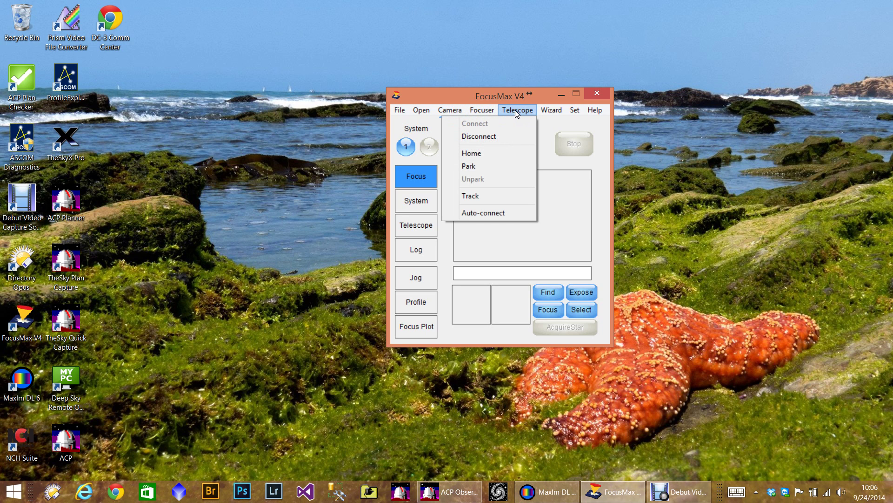
{"action": "left_click", "coordinate": [486, 137]}
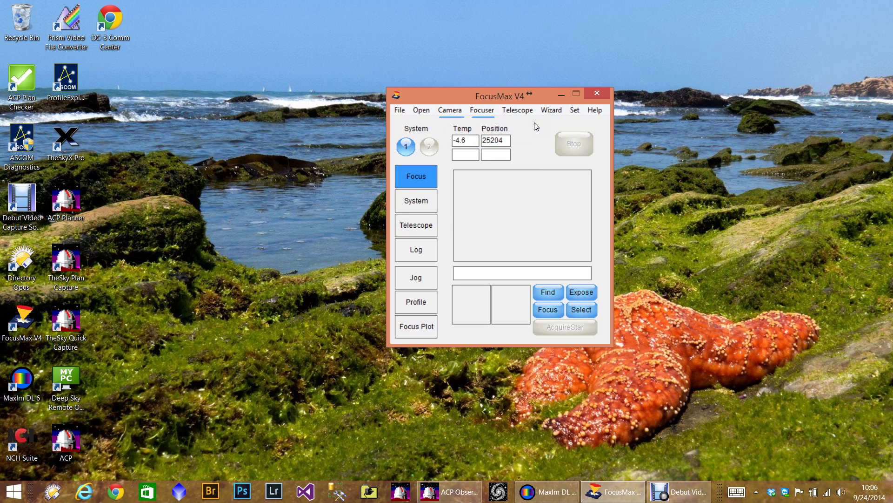
{"action": "left_click", "coordinate": [518, 110]}
{"action": "left_click", "coordinate": [496, 120]}
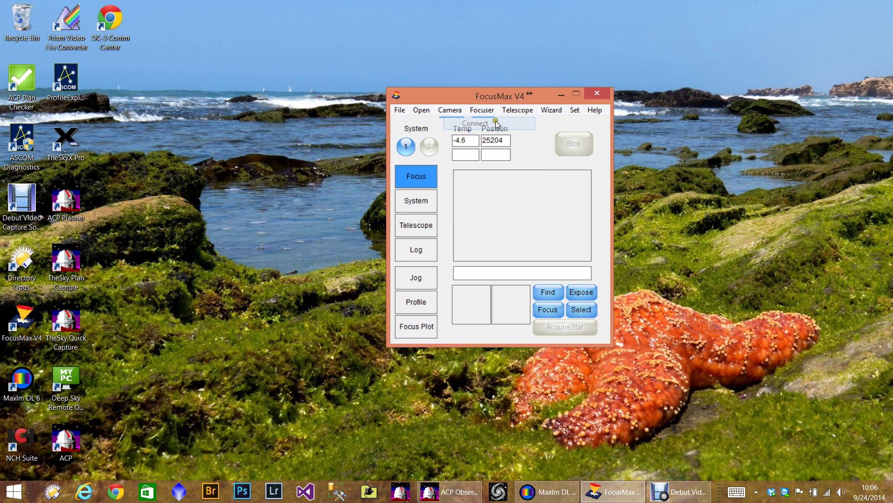